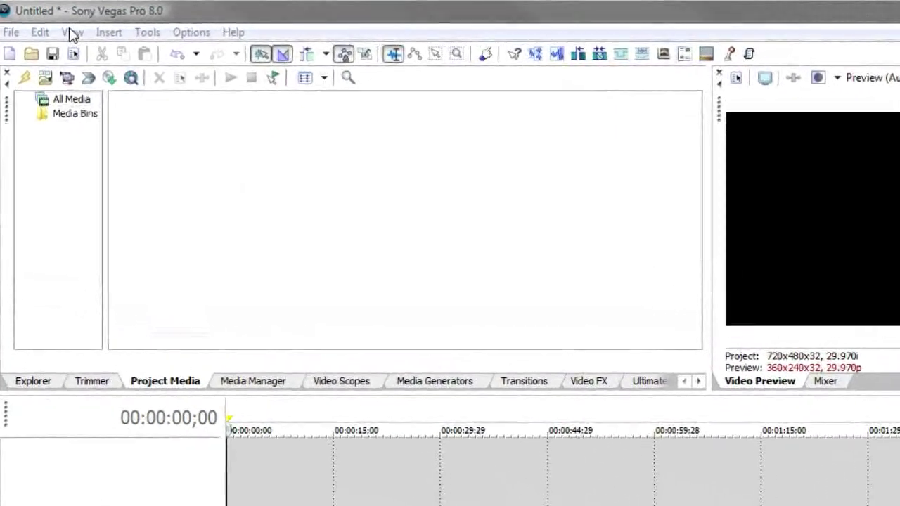
Launch the VASST Production Assistant 1.0 extension from the View > Extensions menu
click(65, 26)
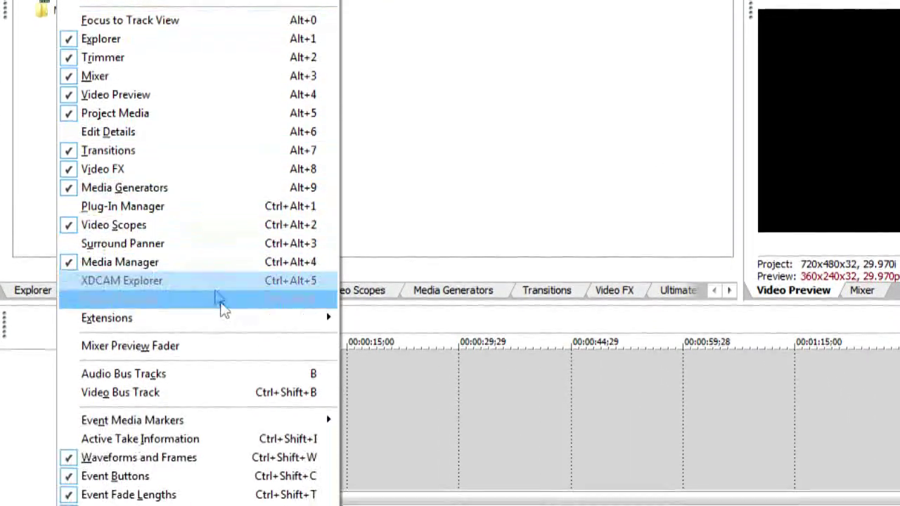
mouse_move(229, 428)
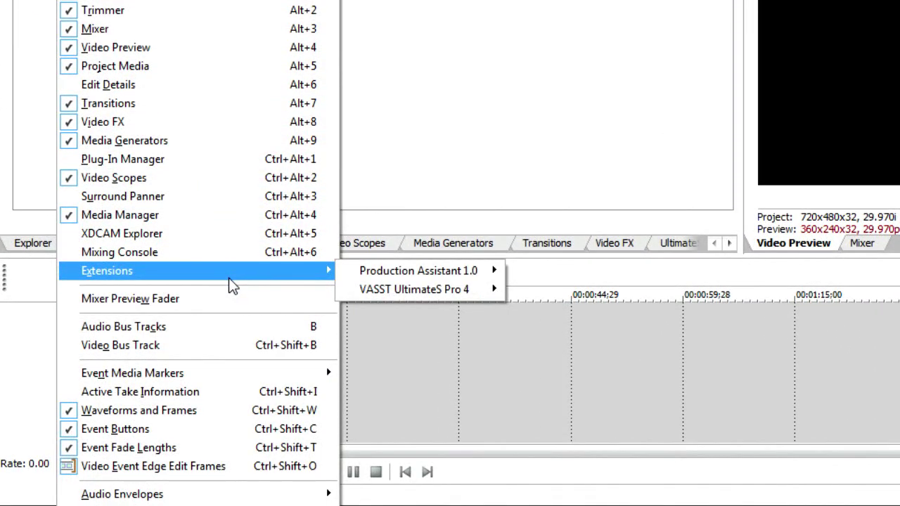
mouse_move(430, 275)
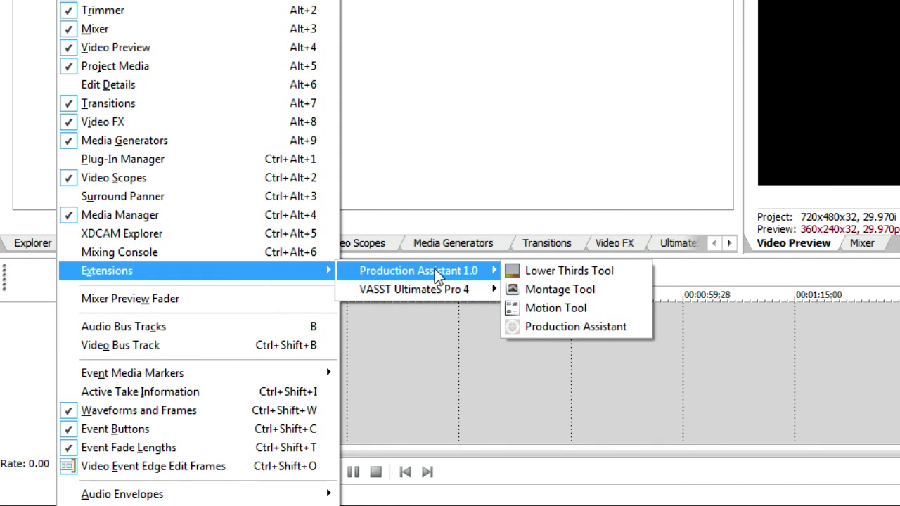
click(614, 334)
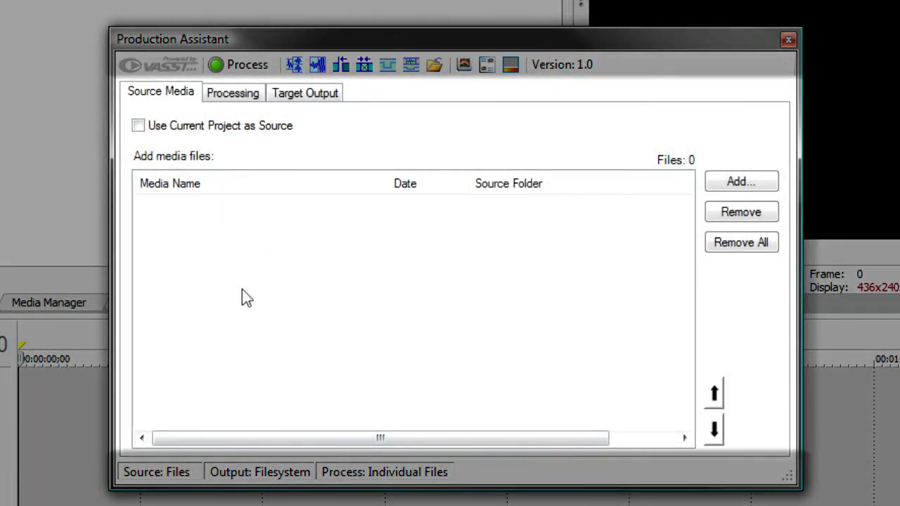
Review the Processing, Target Output and Source Media pages, finishing on Target Output (DV Widescreen Proxy)
click(236, 95)
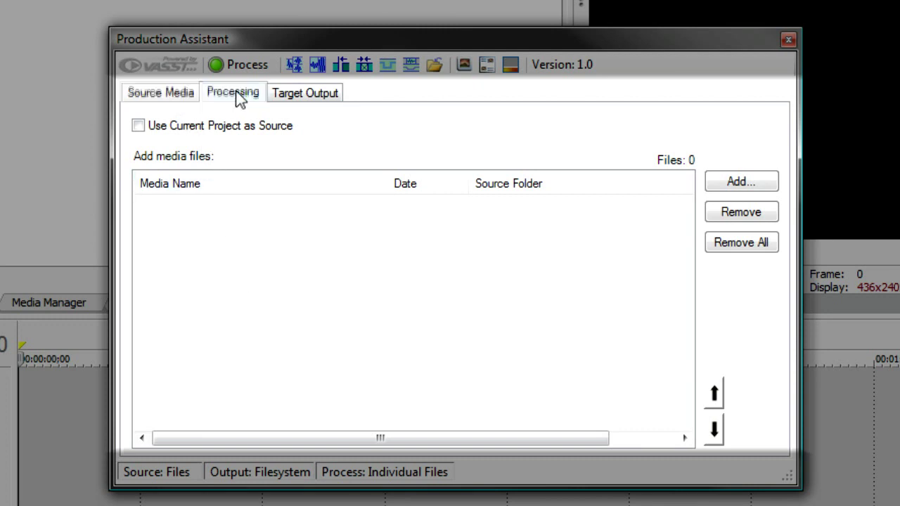
click(303, 95)
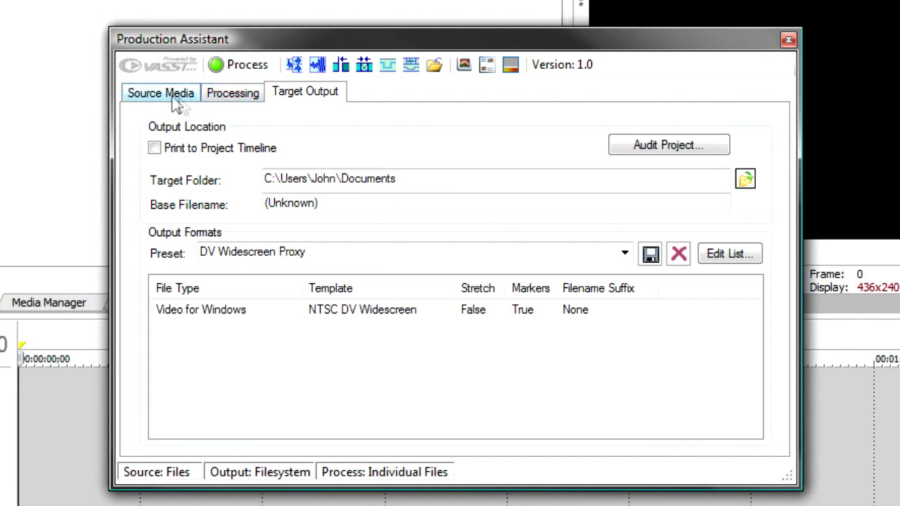
click(169, 95)
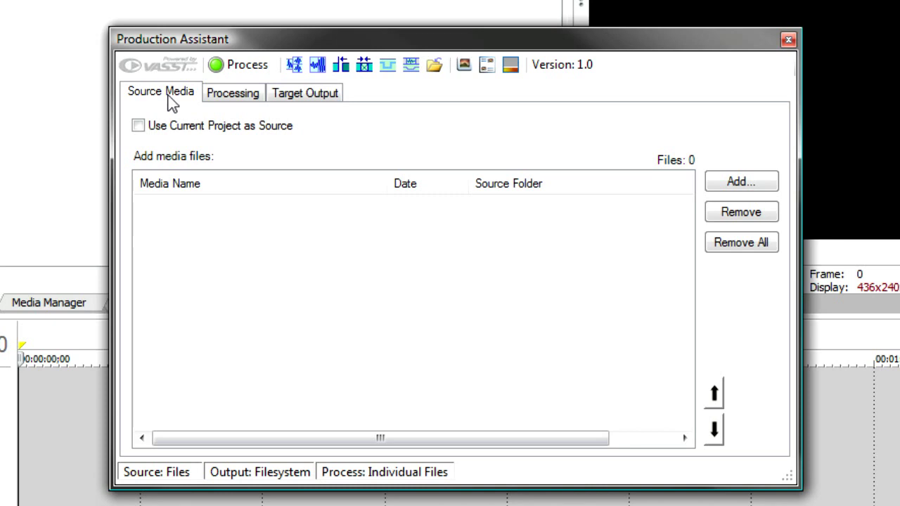
click(231, 99)
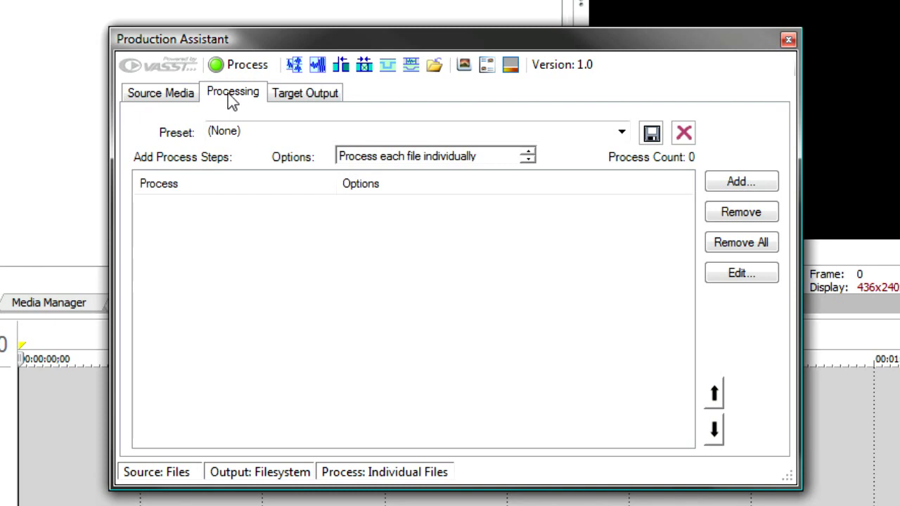
click(299, 103)
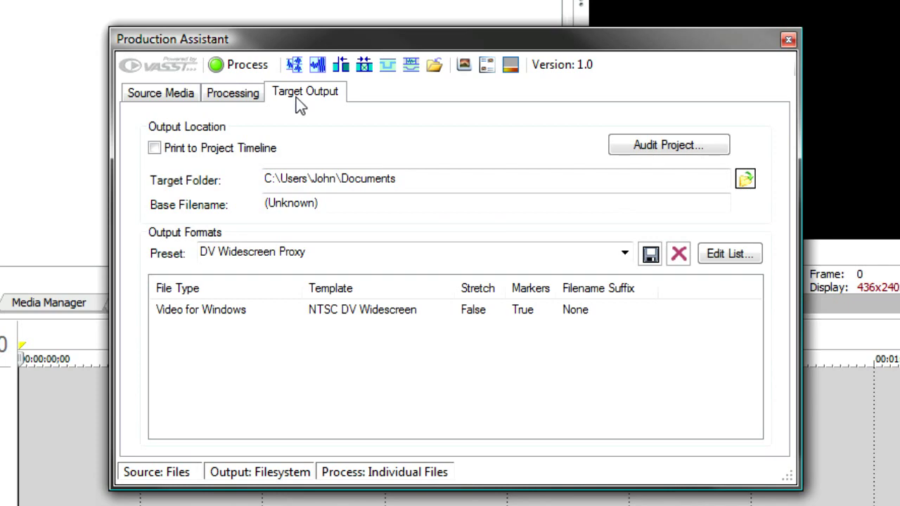
Turn on Use Current Project as Source and Print to Project Timeline
click(169, 97)
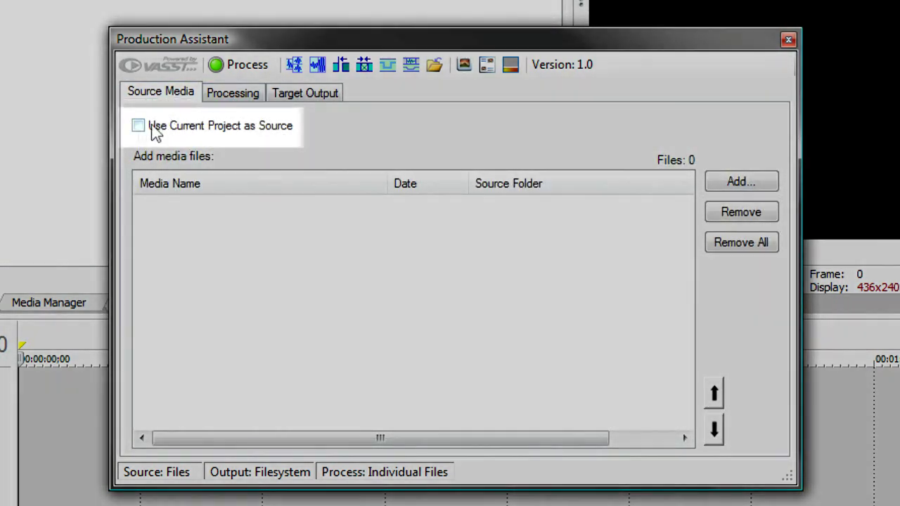
click(139, 127)
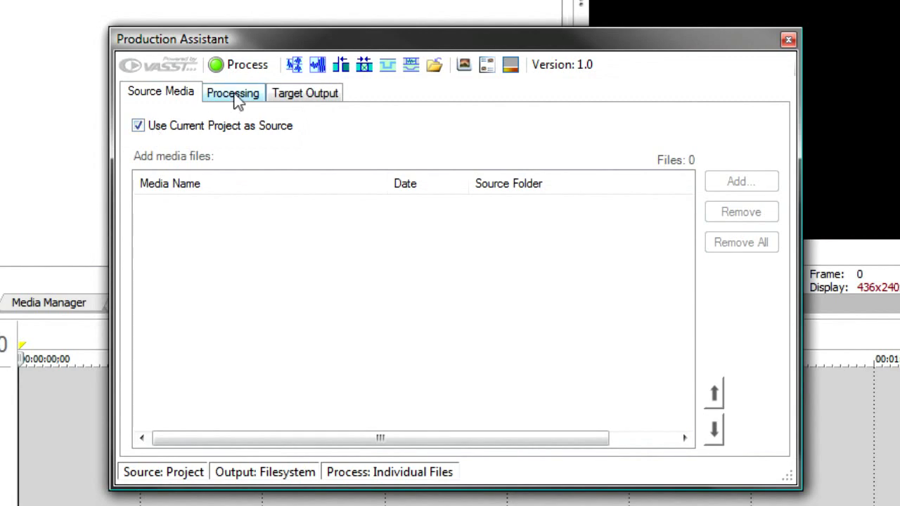
click(236, 100)
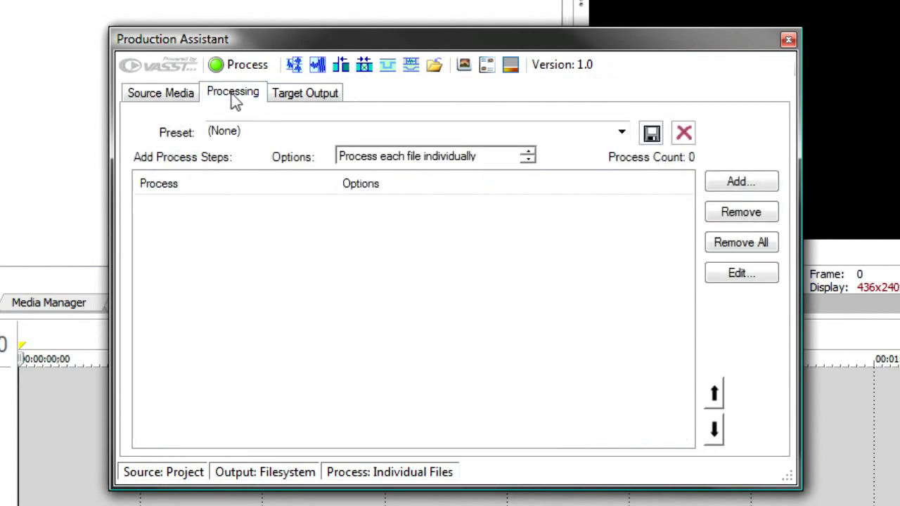
click(300, 102)
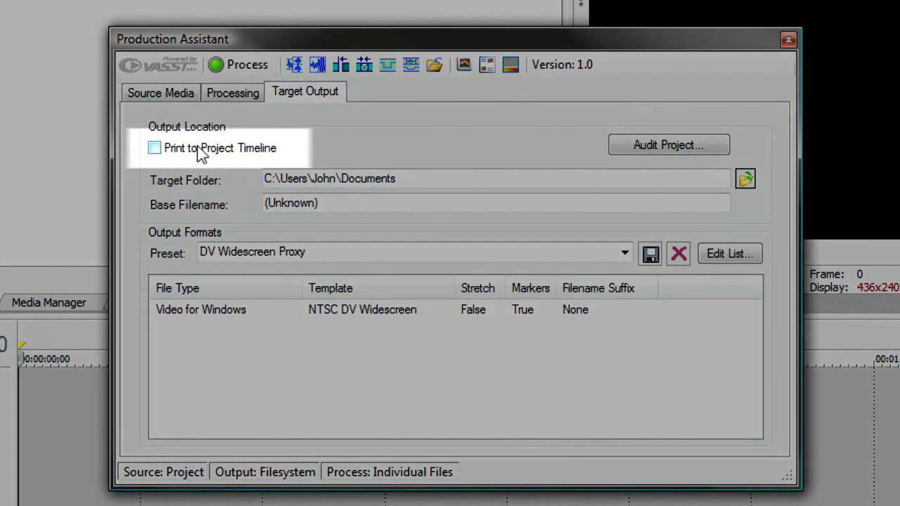
click(200, 151)
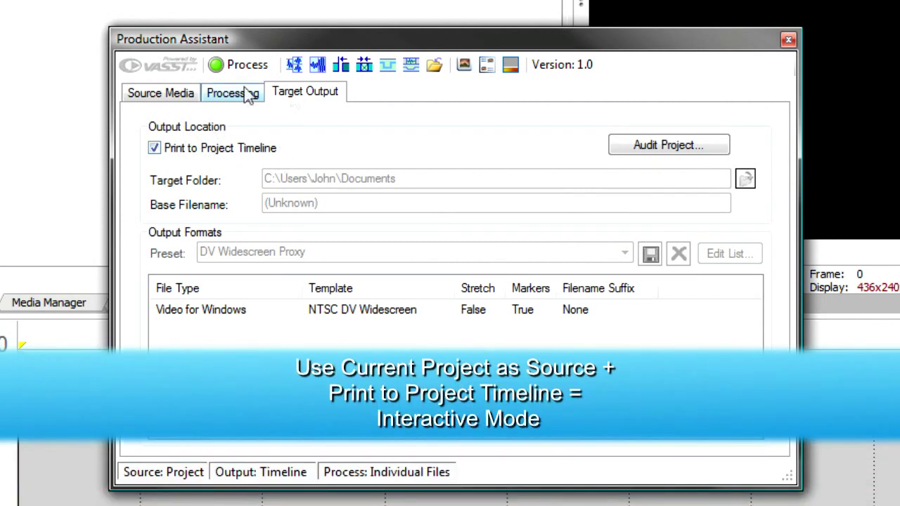
Open the Add Process list on the Processing page and cancel without adding anything
click(162, 93)
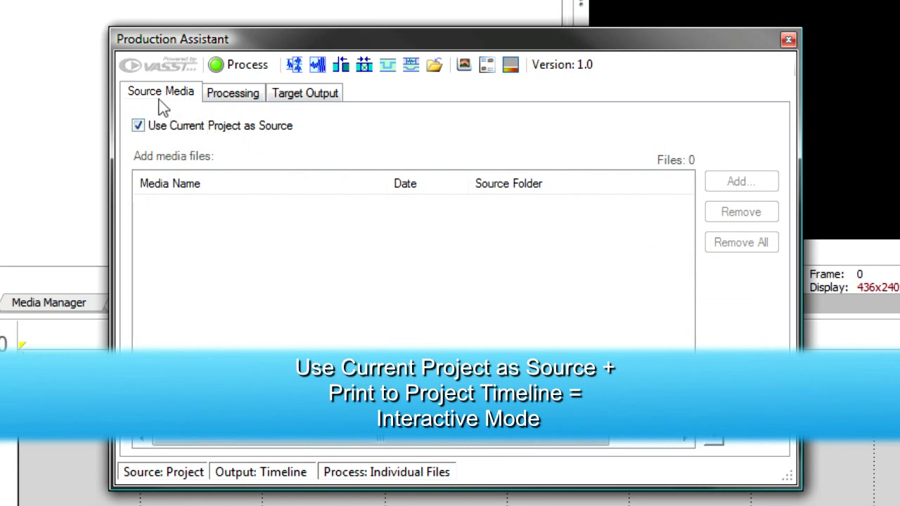
click(229, 98)
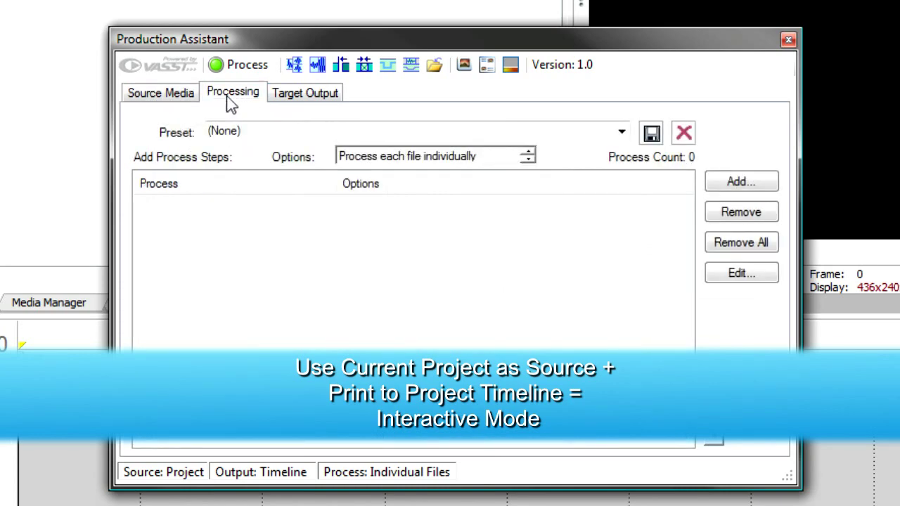
click(744, 187)
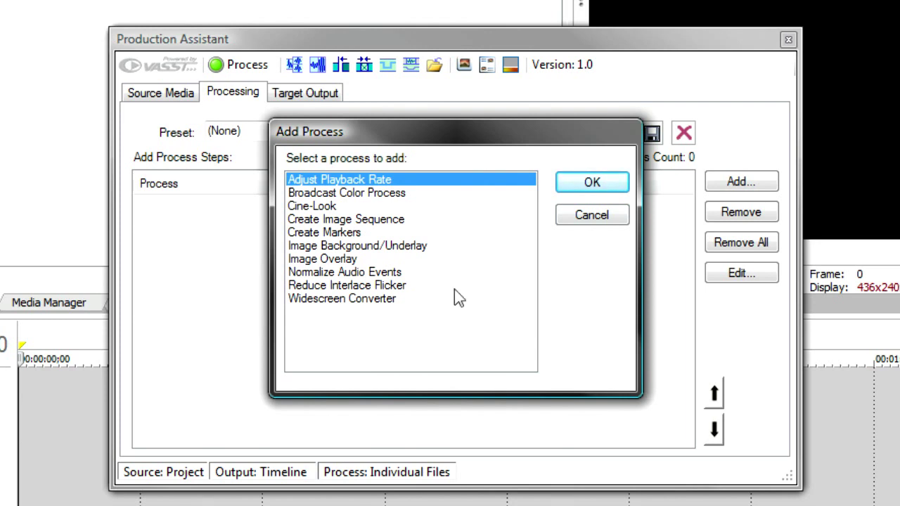
click(587, 215)
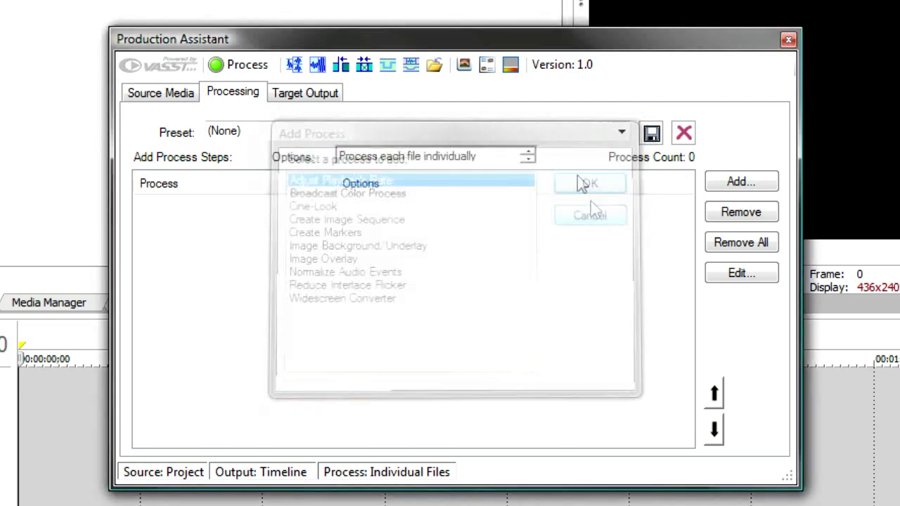
Switch output back to the filesystem and uncheck Use Current Project as Source
click(305, 94)
click(184, 154)
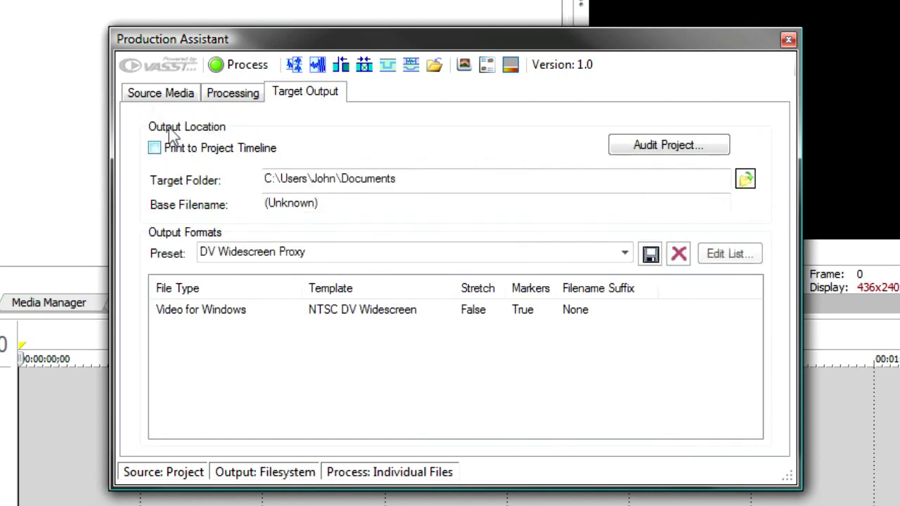
click(146, 94)
click(139, 126)
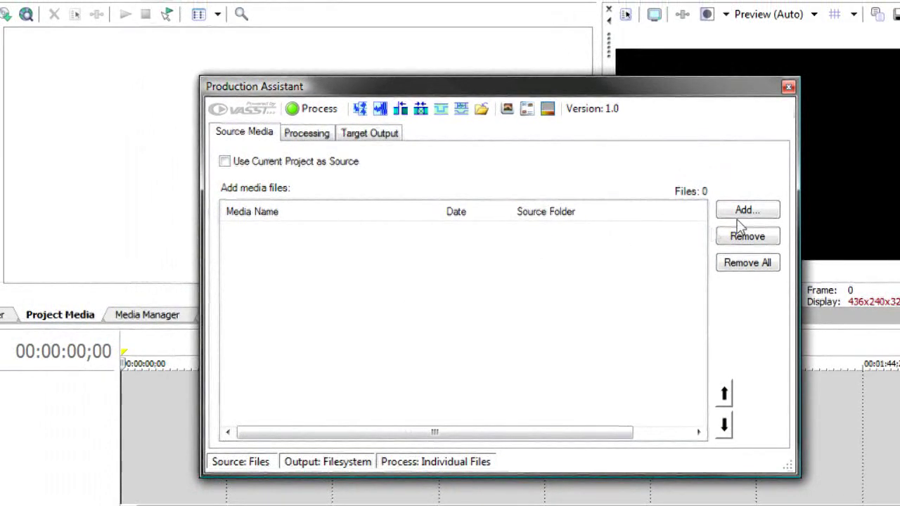
Add video files ES102.avi through ES134.avi from Sports\Extreme to the source list
click(752, 209)
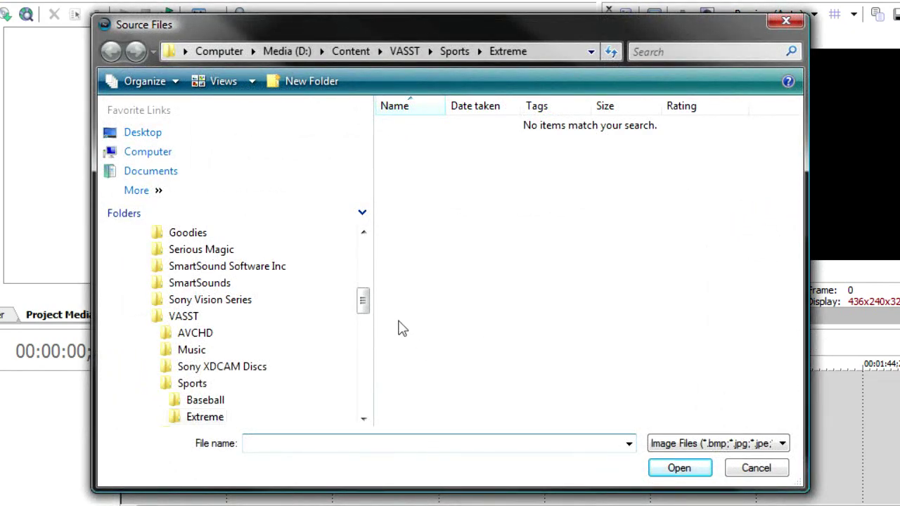
scroll(363, 301, down, 2)
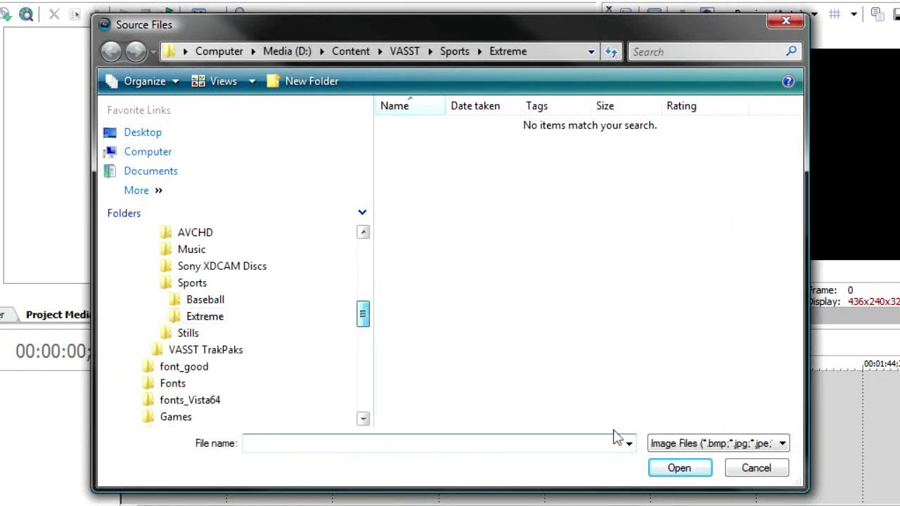
click(781, 446)
click(735, 471)
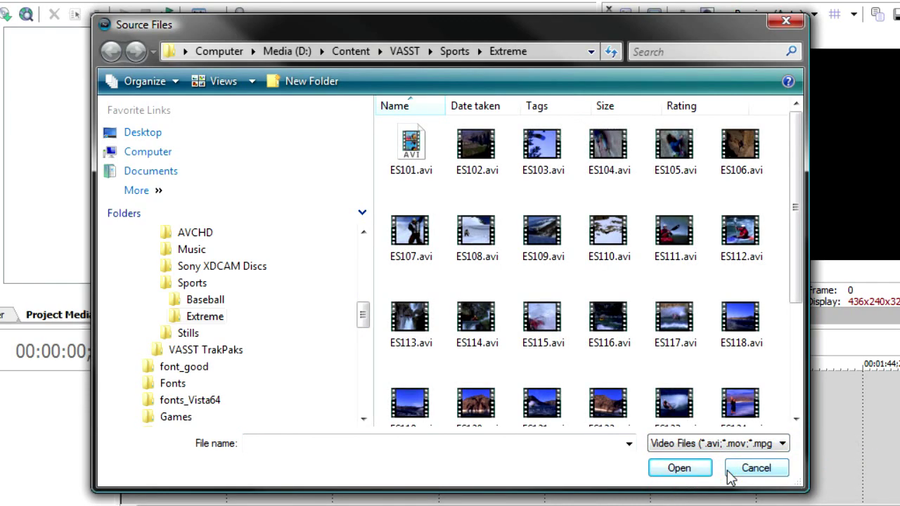
click(476, 148)
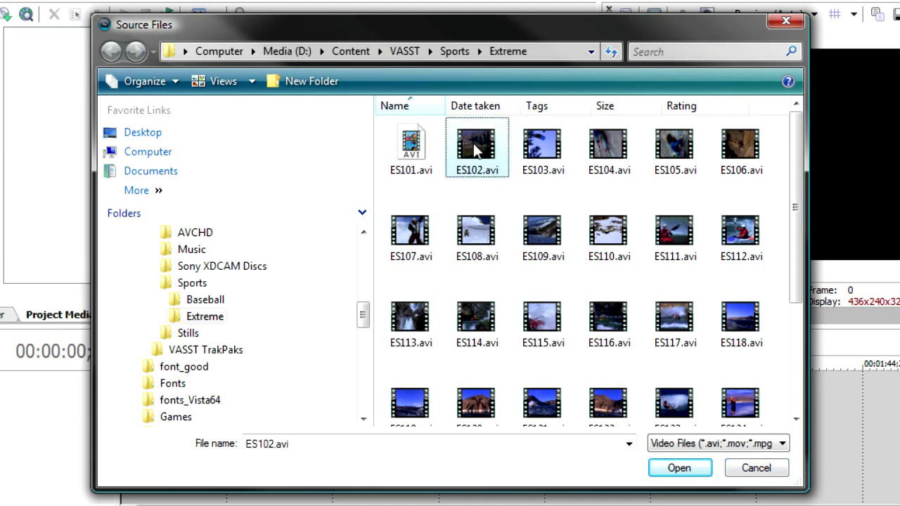
drag(799, 180, 799, 330)
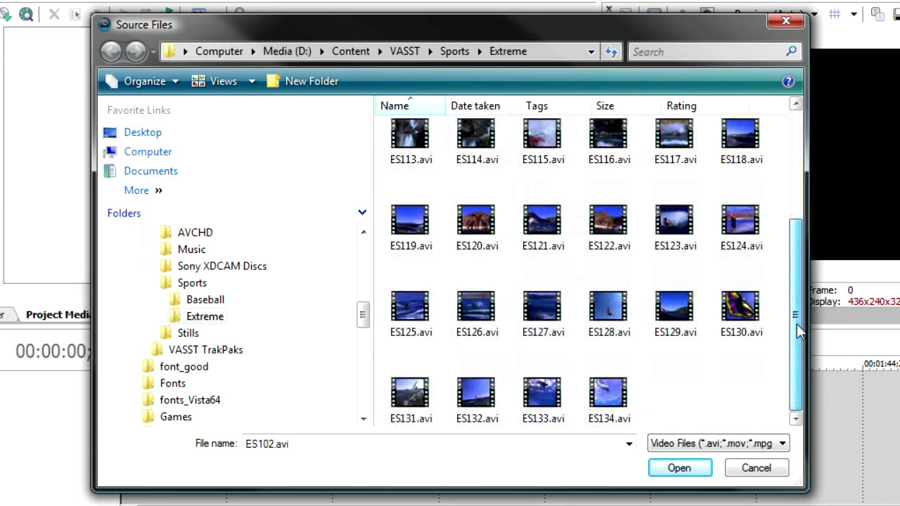
shift+click(605, 391)
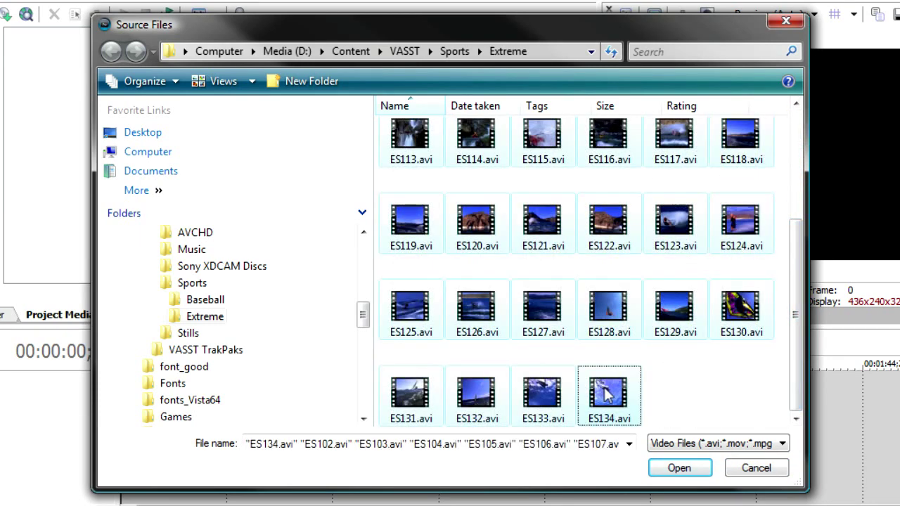
click(689, 472)
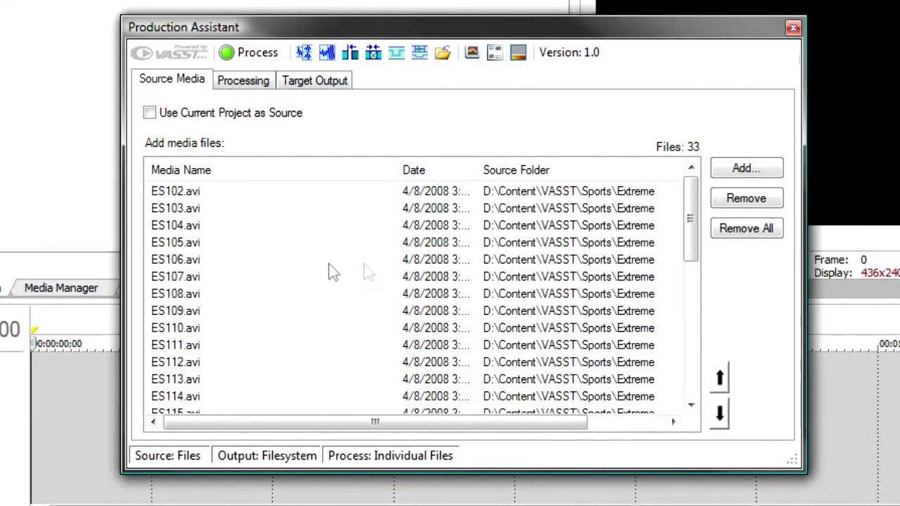
mouse_move(694, 208)
mouse_down()
mouse_move(695, 331)
mouse_move(678, 201)
mouse_up()
Add a Create Markers step with evenly spaced 'Chapter' markers, count set to 3
click(241, 80)
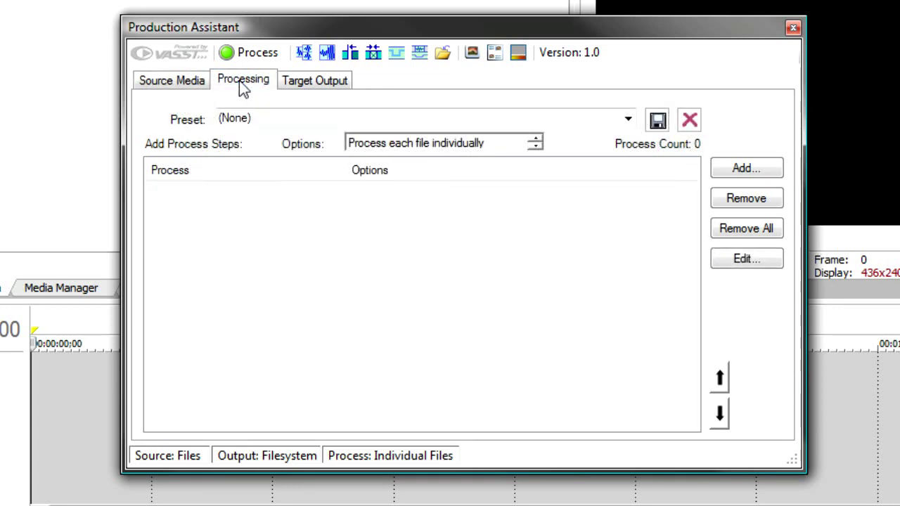
click(745, 170)
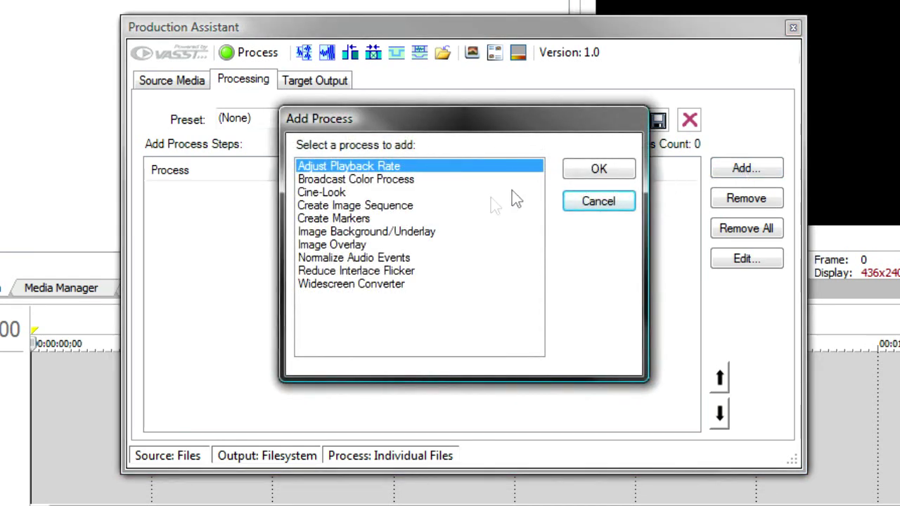
click(348, 219)
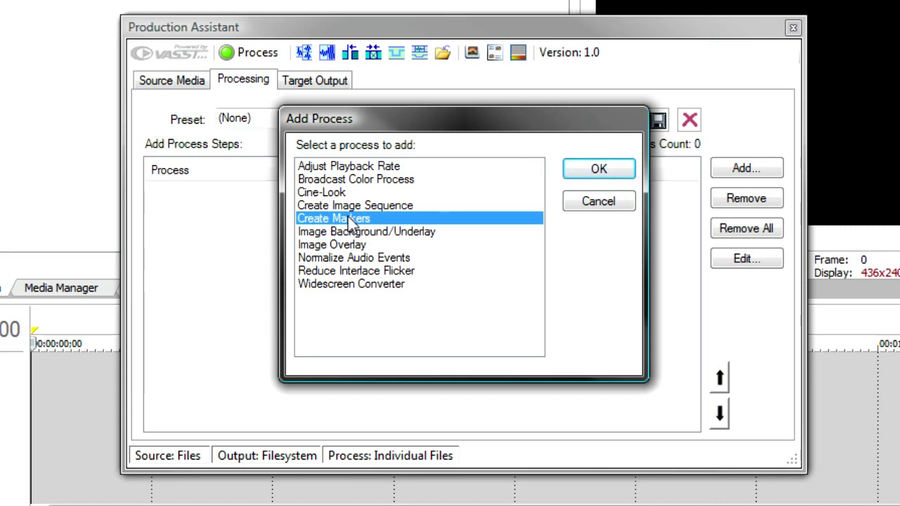
click(578, 171)
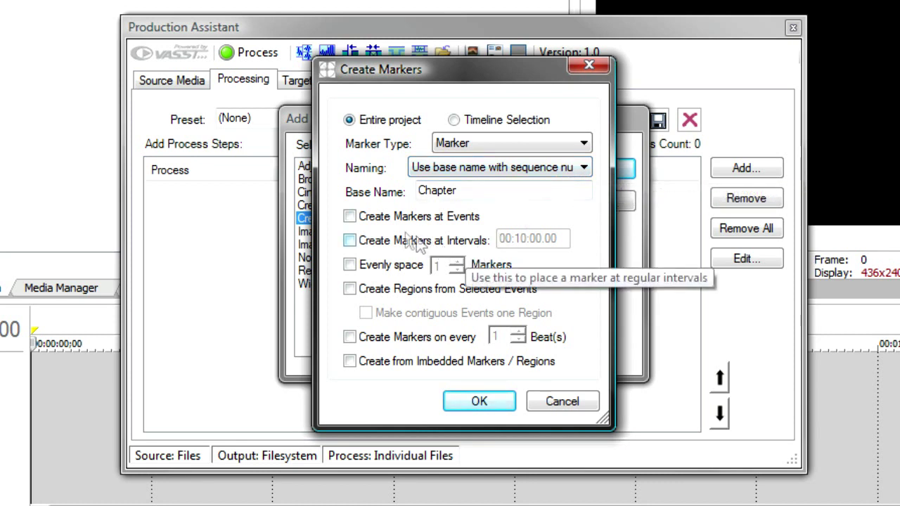
click(350, 265)
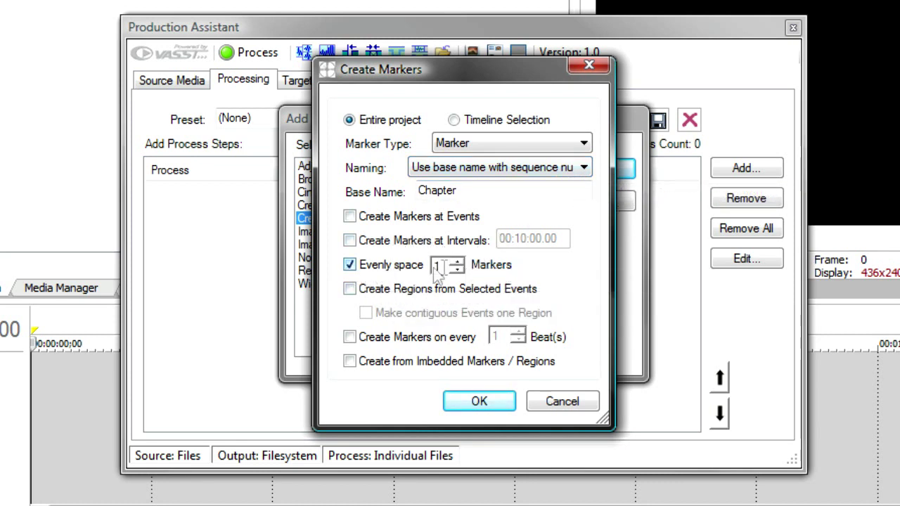
click(457, 262)
click(457, 262)
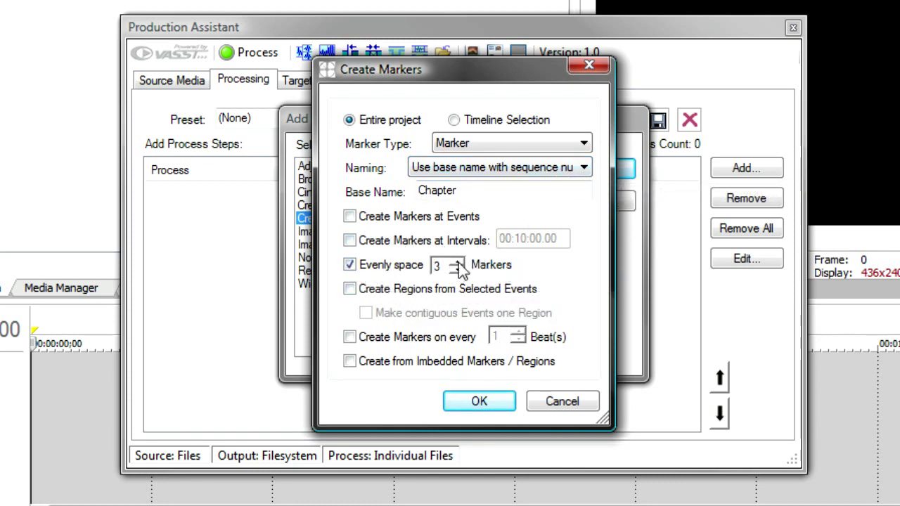
click(457, 261)
click(484, 404)
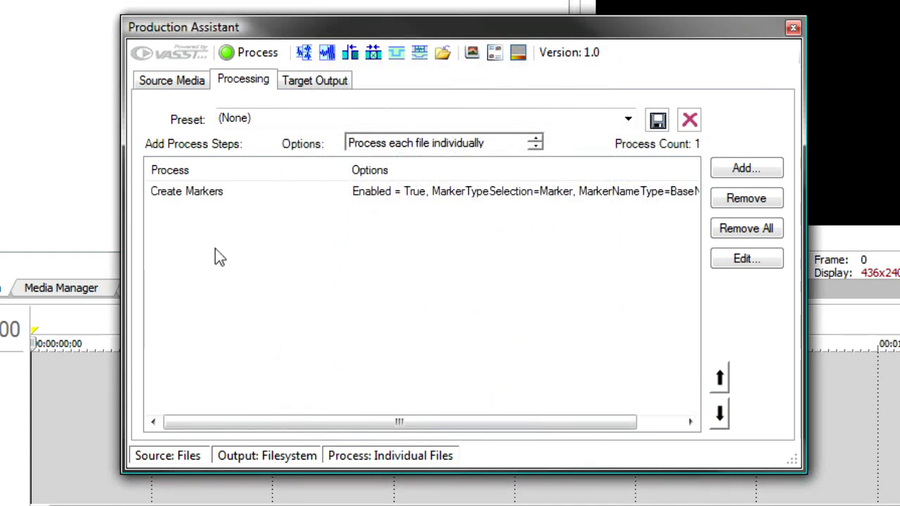
Add a Create Image Sequence step saving JPEGs at markers into E:\MyWorks
click(751, 172)
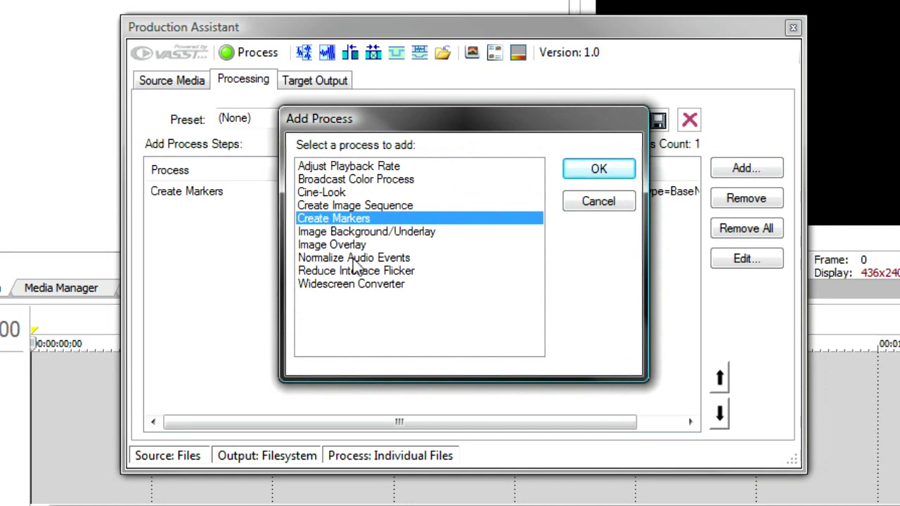
double_click(353, 207)
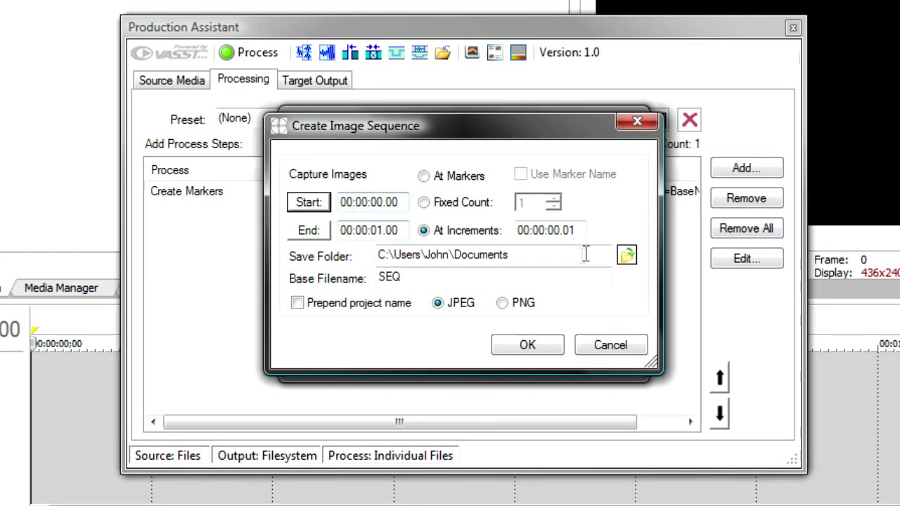
click(627, 256)
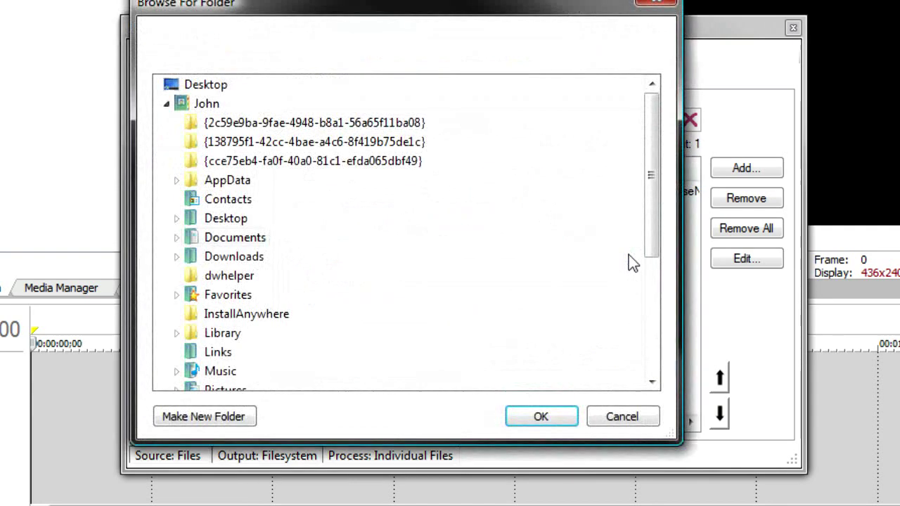
click(168, 105)
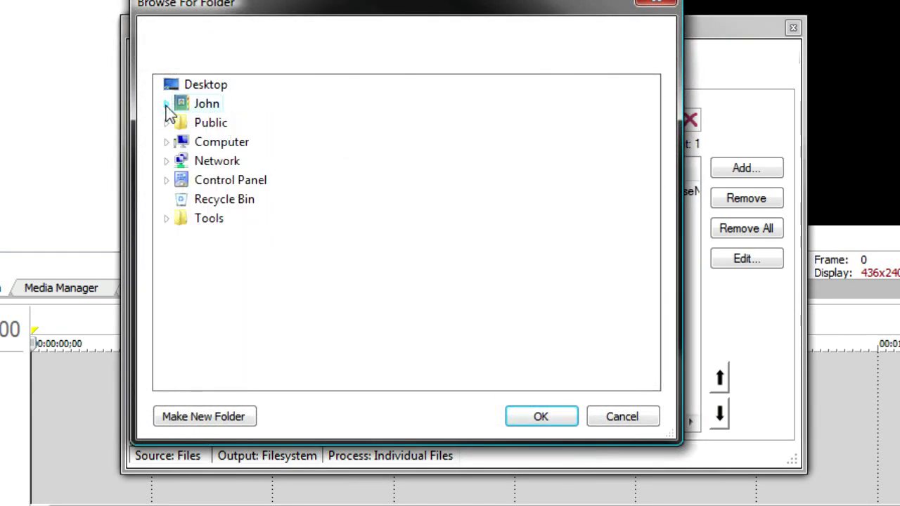
click(166, 143)
click(177, 161)
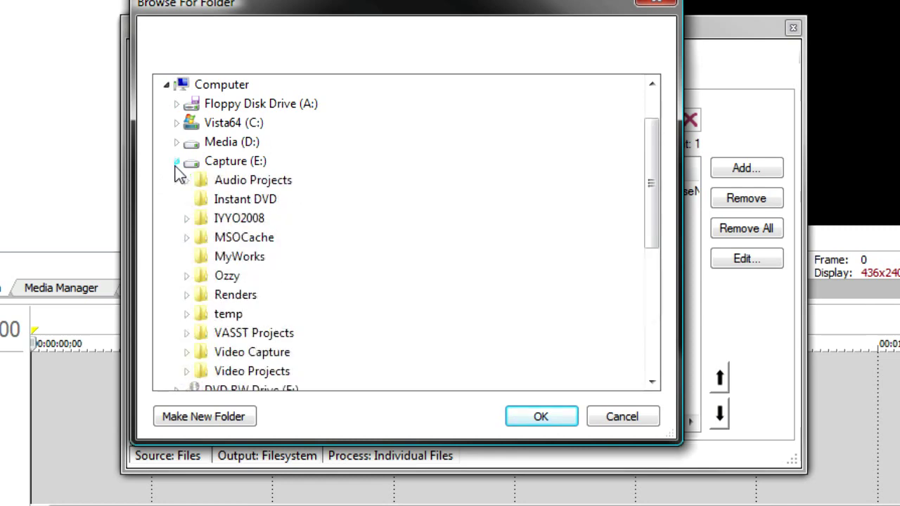
click(240, 257)
click(524, 422)
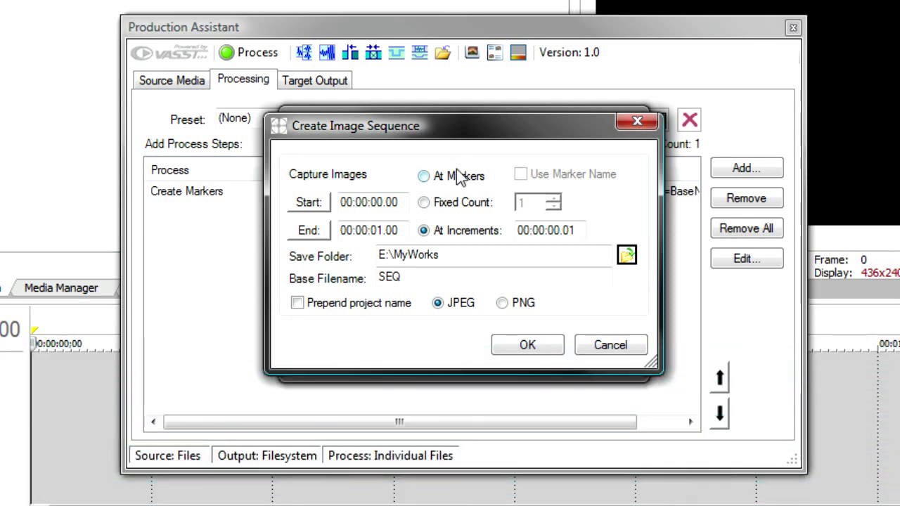
click(455, 180)
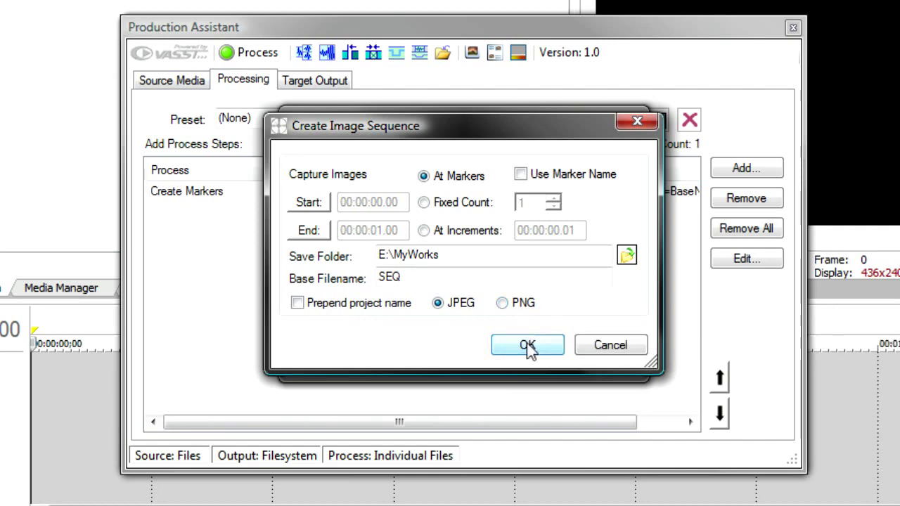
click(527, 344)
click(742, 170)
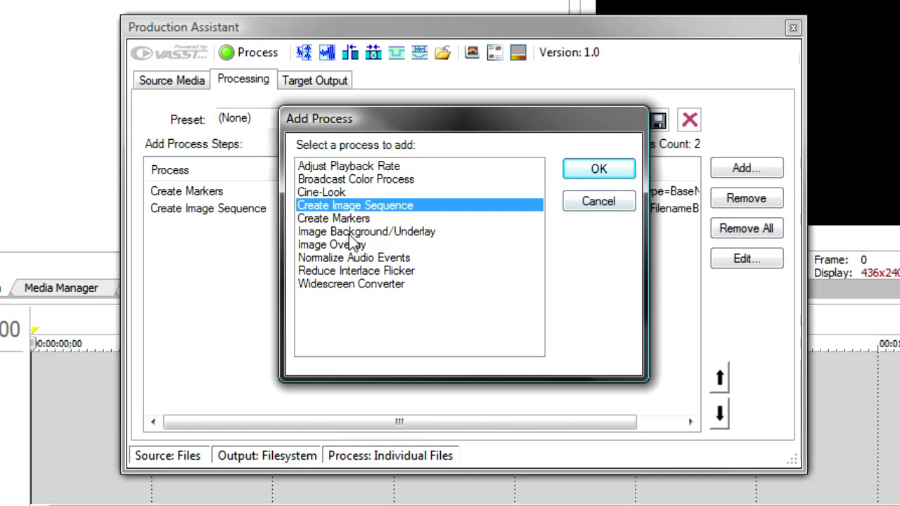
Add an Image Background/Underlay step using the (BP-1) Northern Lights BackPak background
double_click(349, 234)
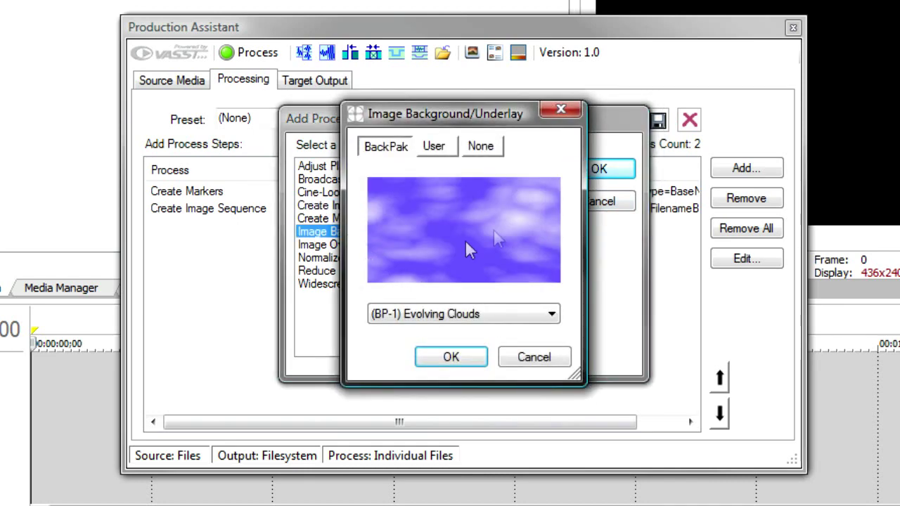
click(552, 315)
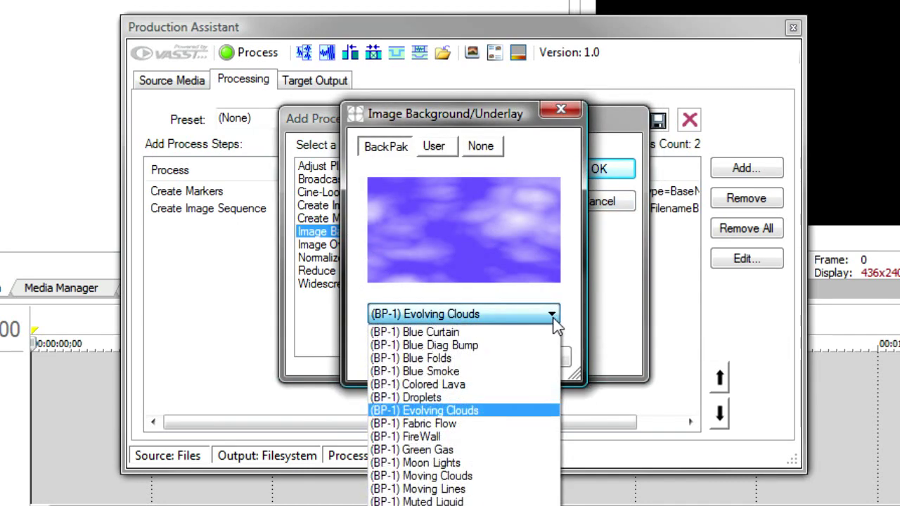
click(508, 477)
key(Down)
key(Down)
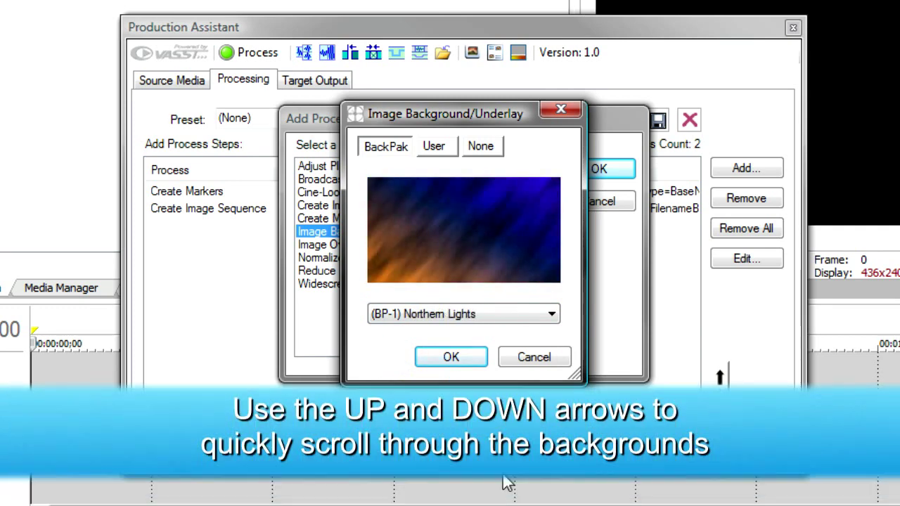
key(Down)
key(Up)
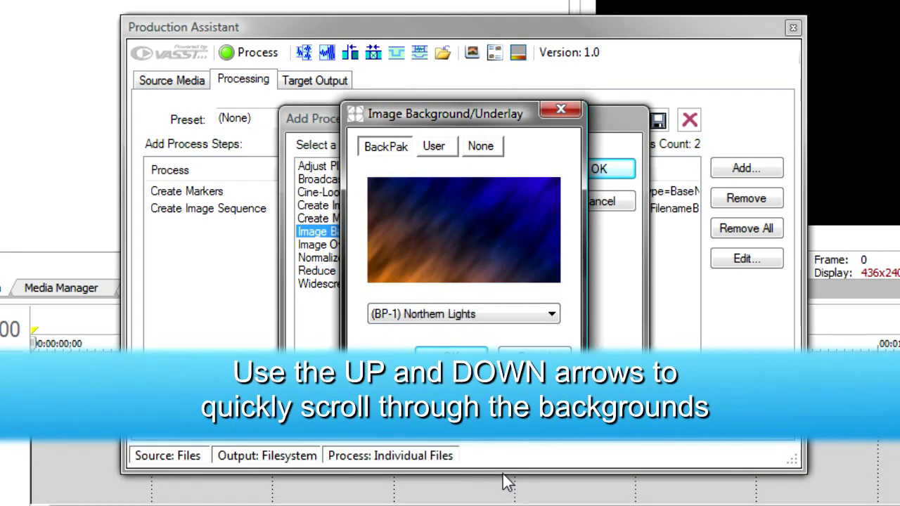
click(463, 357)
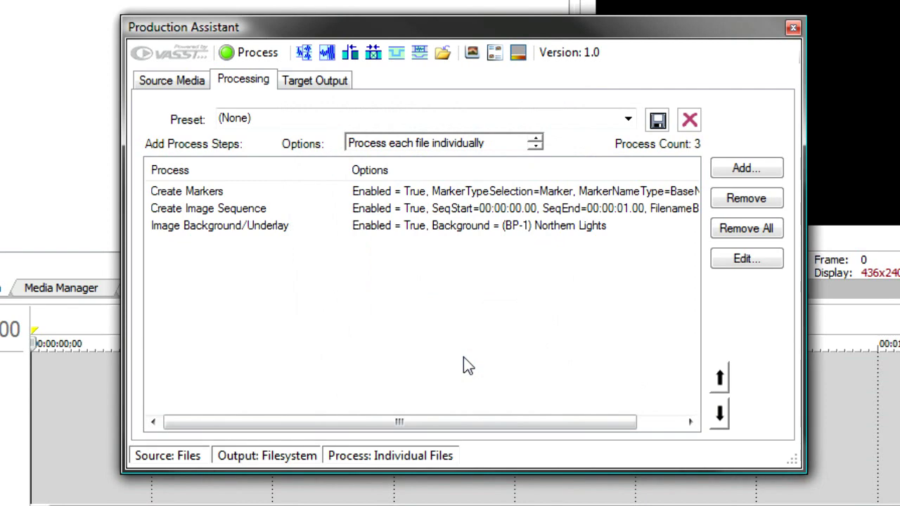
Add an Image Overlay step showing TVBug.png 5 times, evenly distributed, 10 seconds each
click(731, 174)
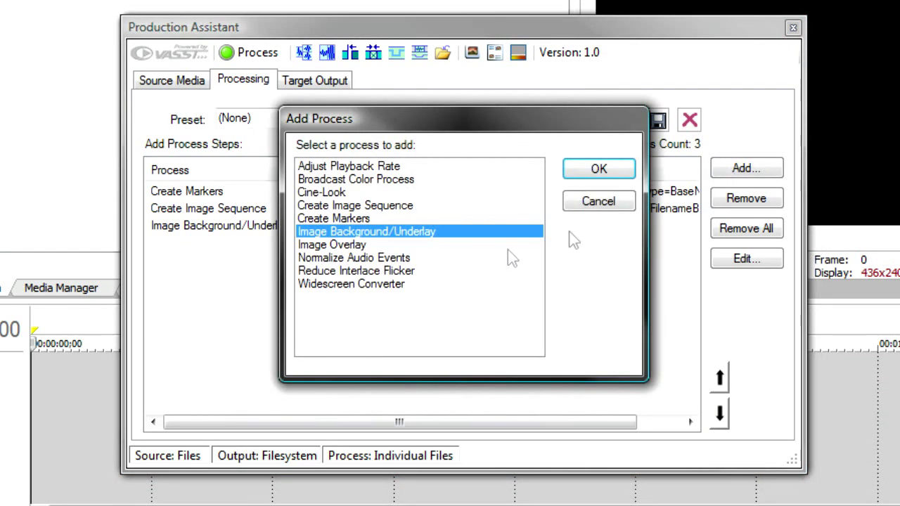
double_click(335, 246)
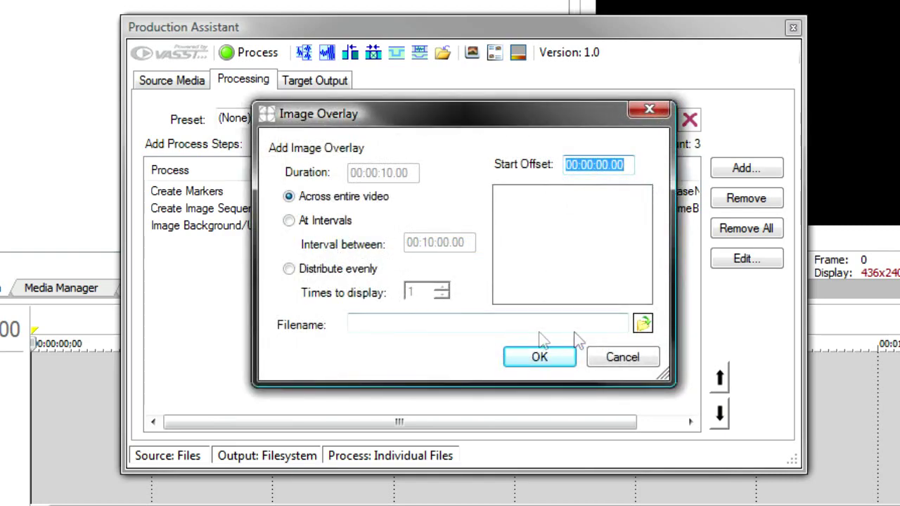
click(642, 324)
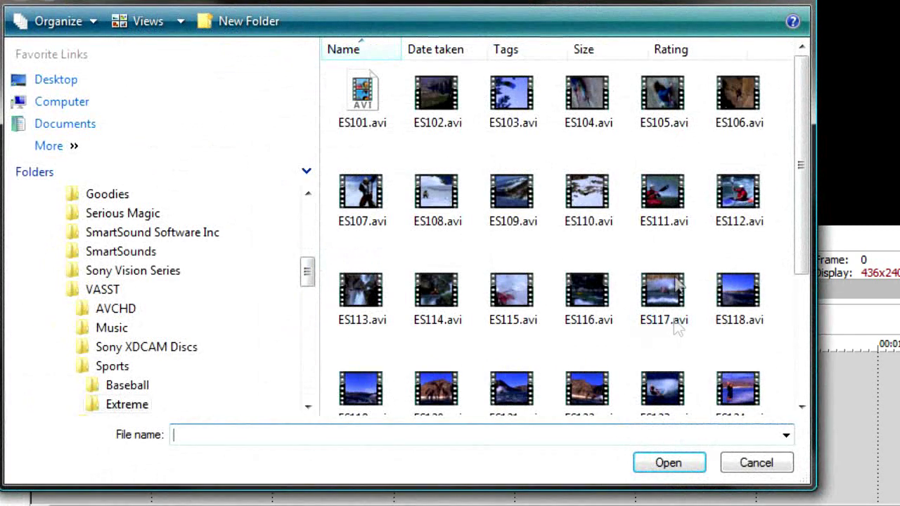
click(103, 290)
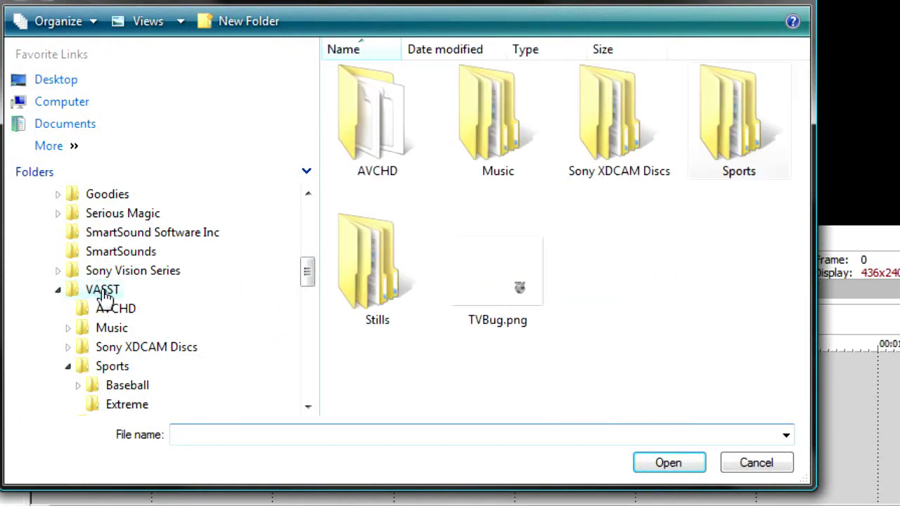
double_click(516, 295)
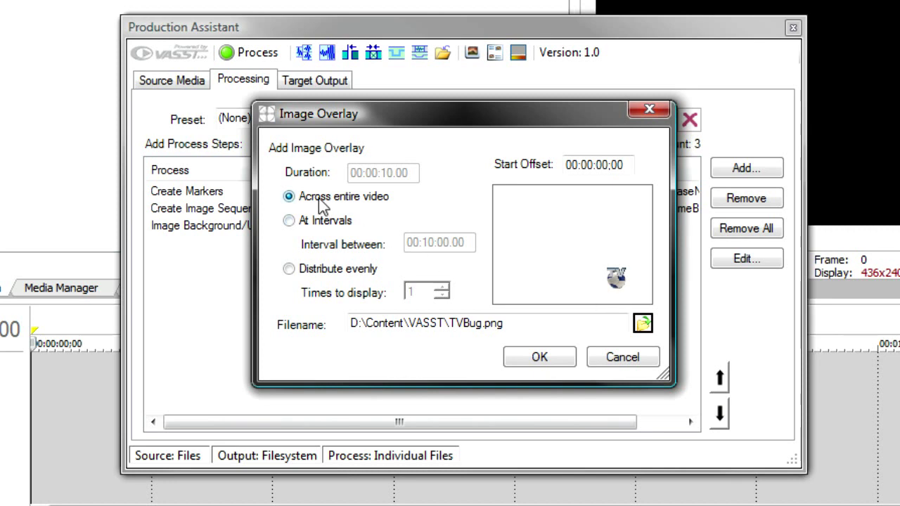
click(320, 222)
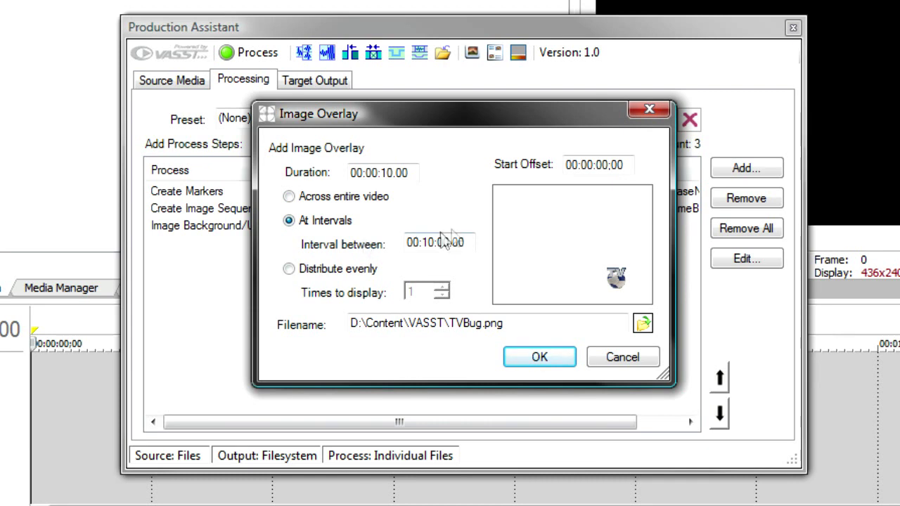
click(304, 274)
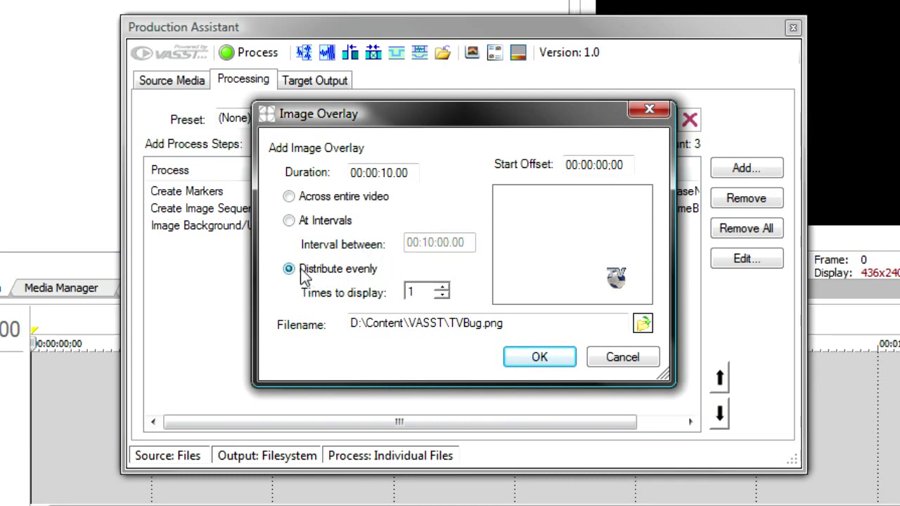
click(441, 288)
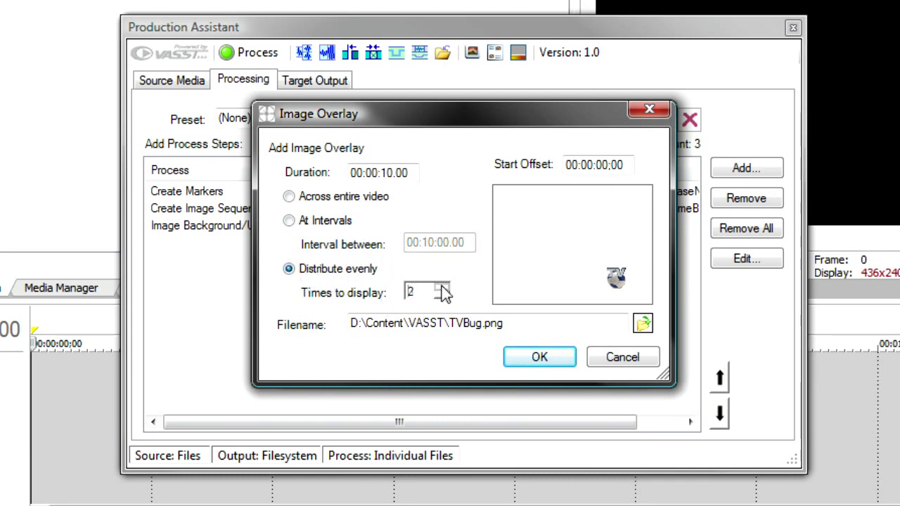
click(442, 288)
click(442, 288)
click(442, 288)
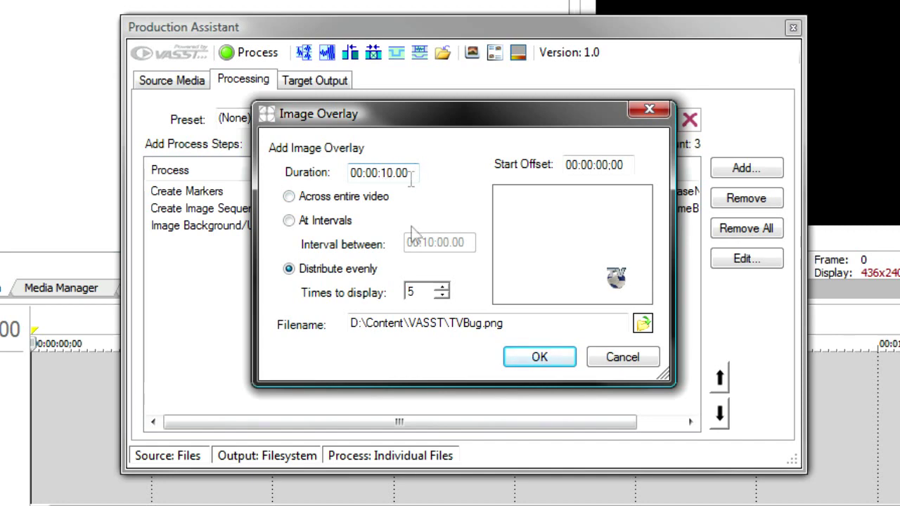
click(534, 356)
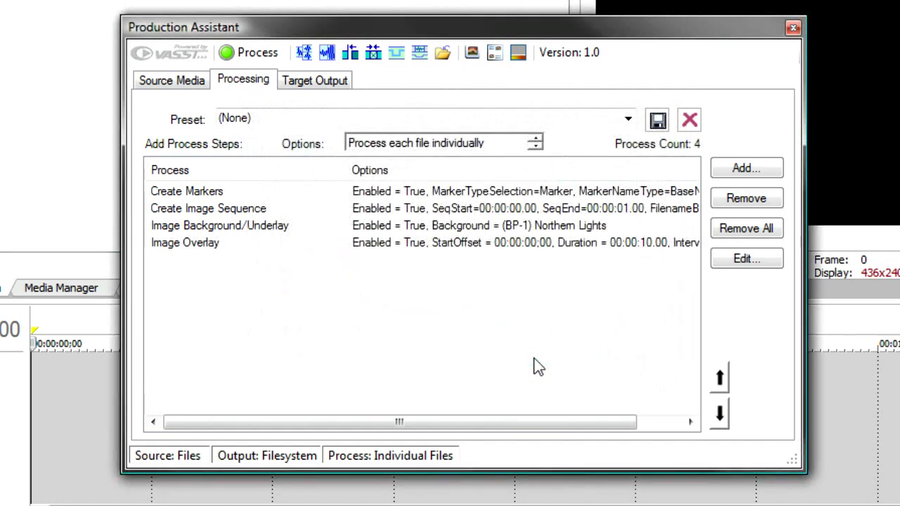
click(736, 169)
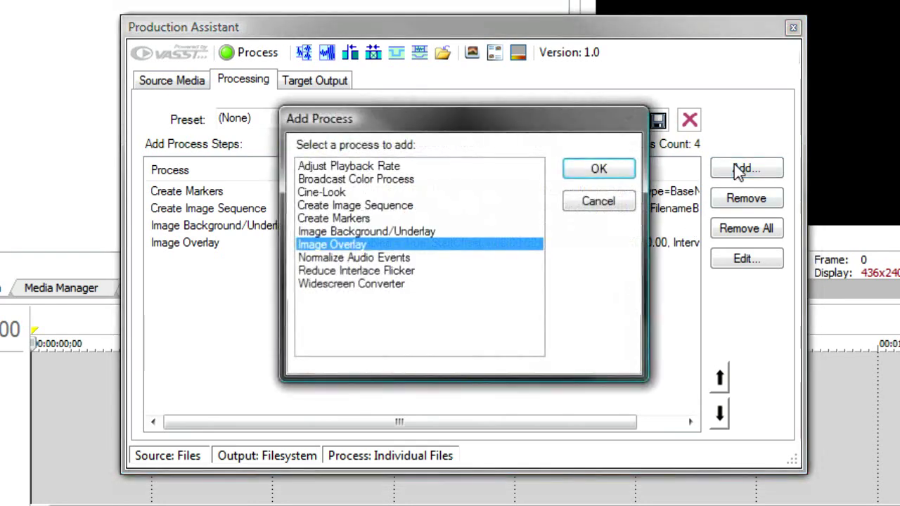
click(363, 171)
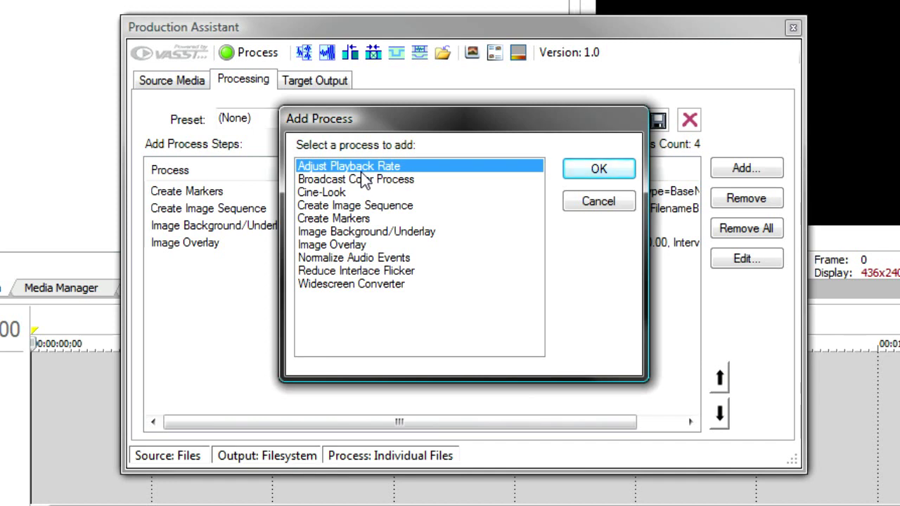
click(320, 194)
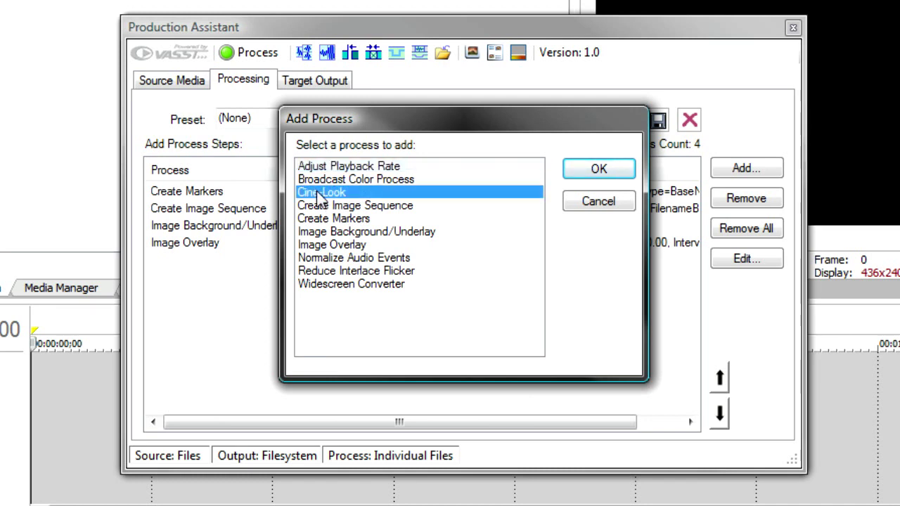
click(589, 205)
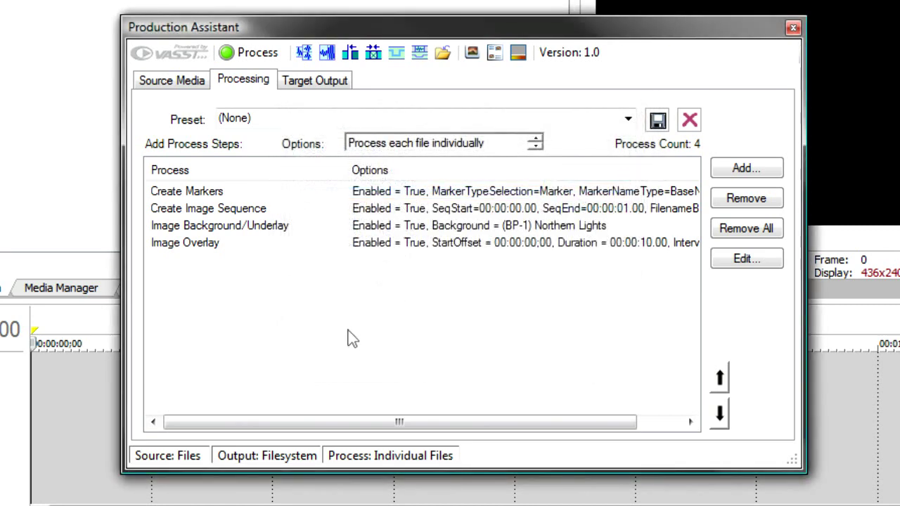
Move Create Image Sequence down and Image Overlay up so image capture runs last
click(227, 210)
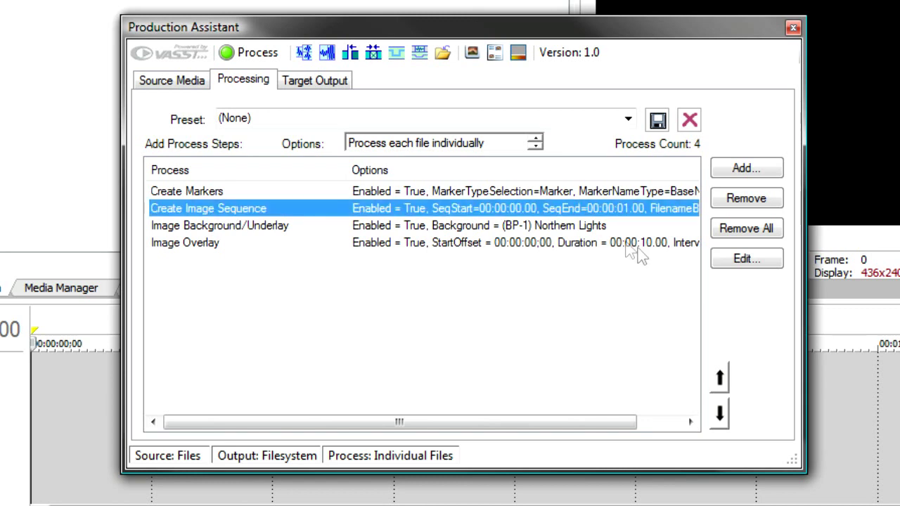
click(721, 416)
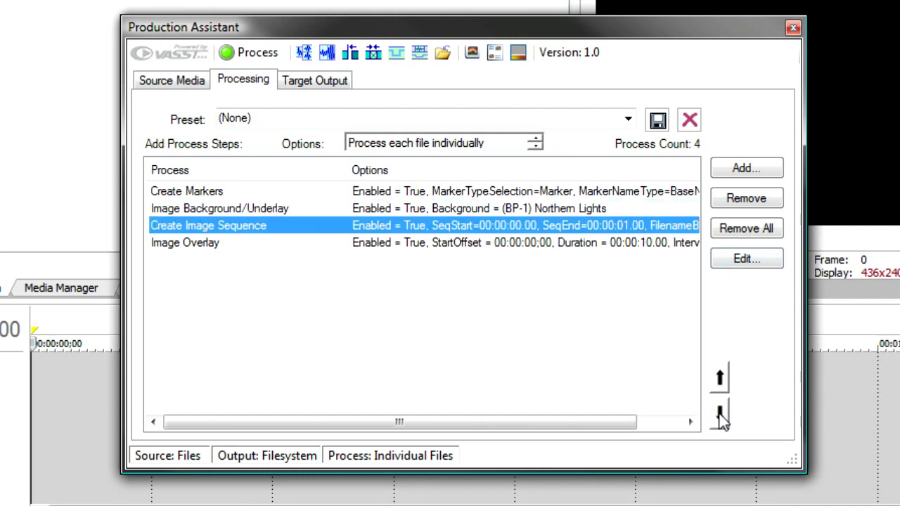
click(192, 244)
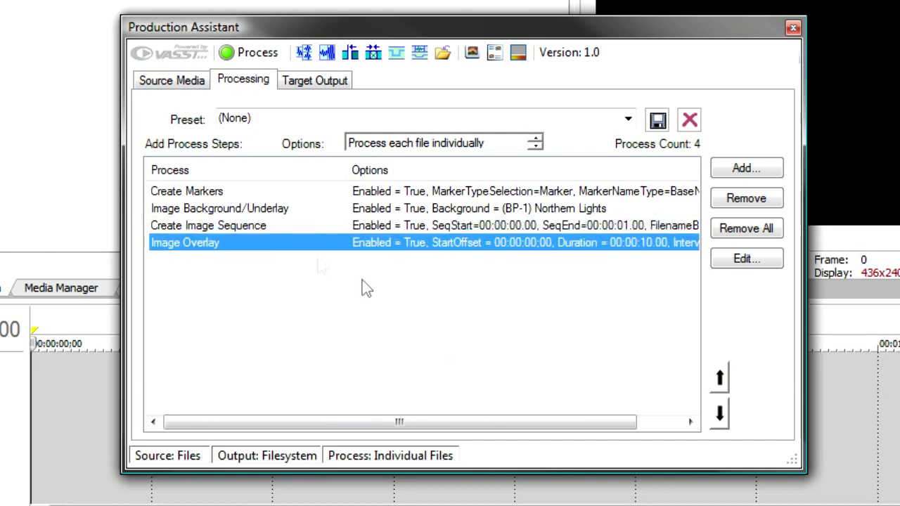
click(270, 229)
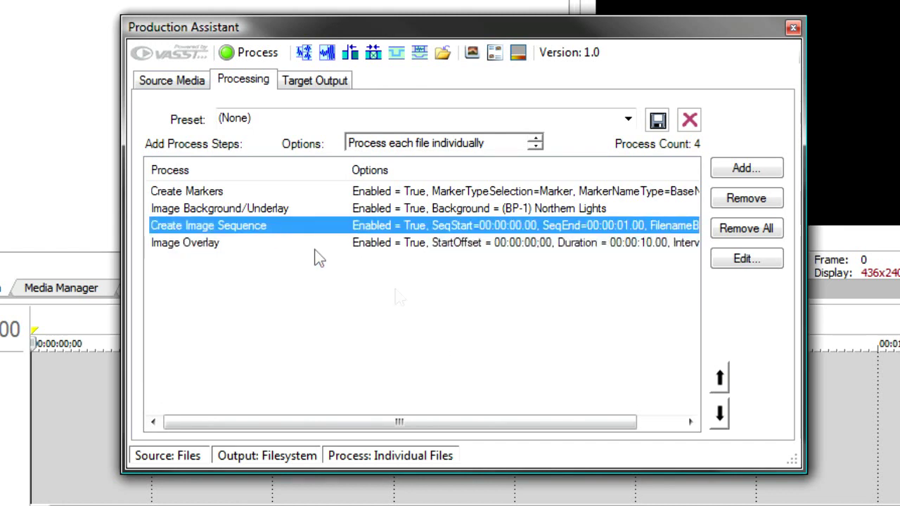
click(220, 247)
click(721, 384)
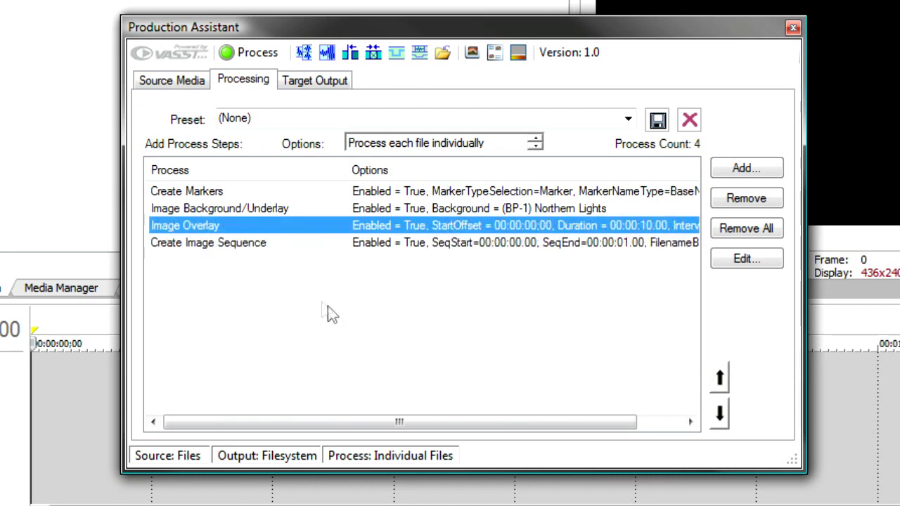
click(288, 256)
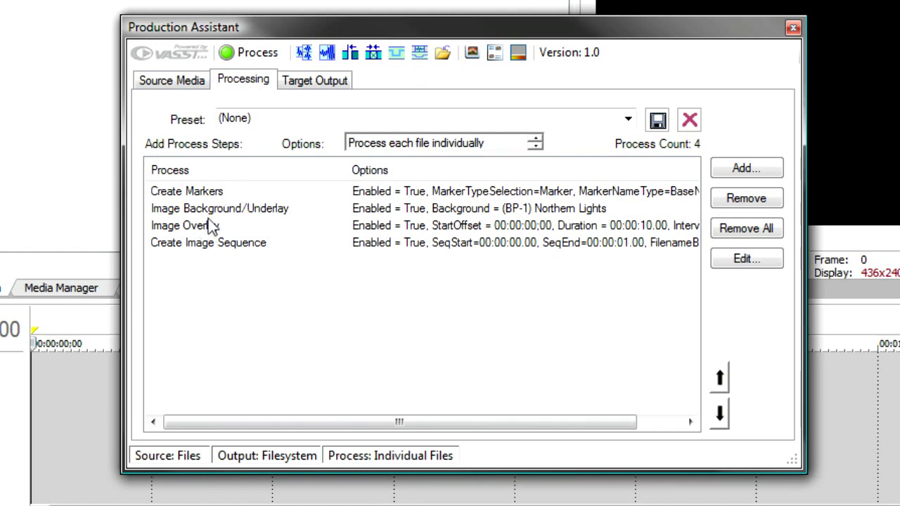
click(284, 114)
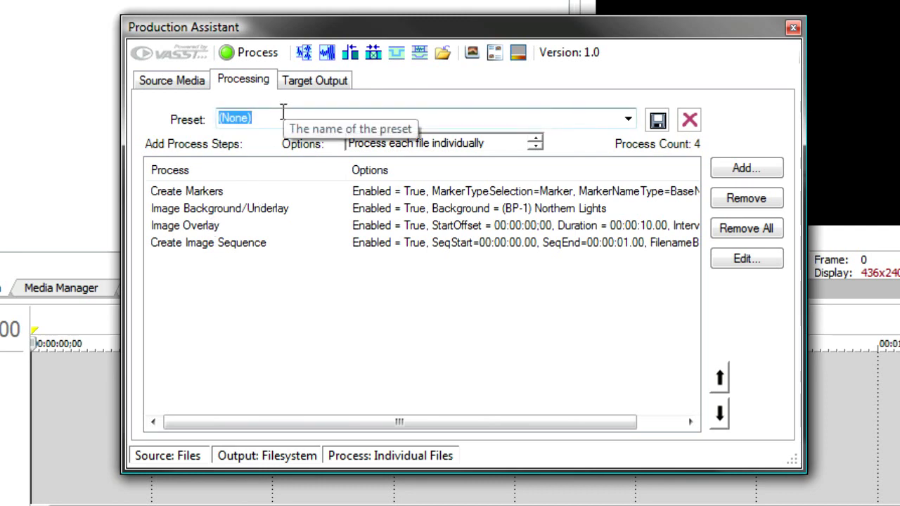
Save the four steps as preset 'Widescreen with Bug' and reload it from the Preset list
text(Wides)
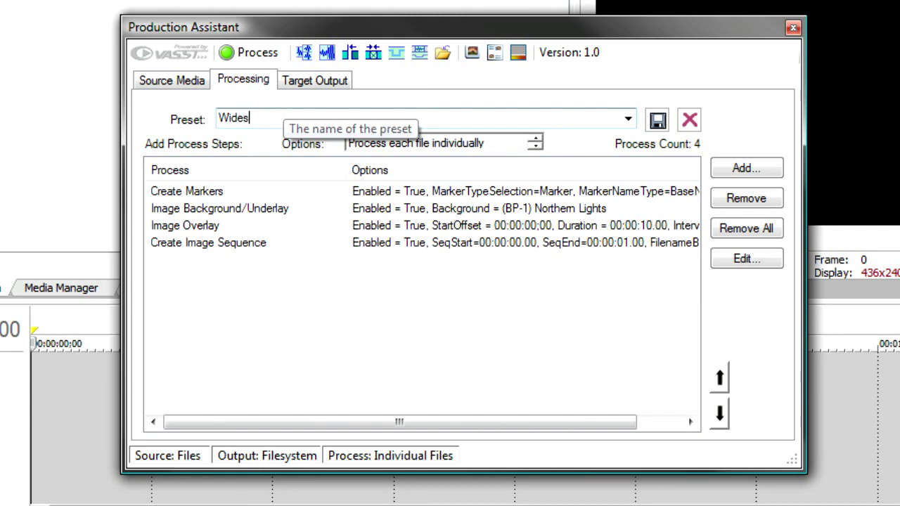
text(creen wit)
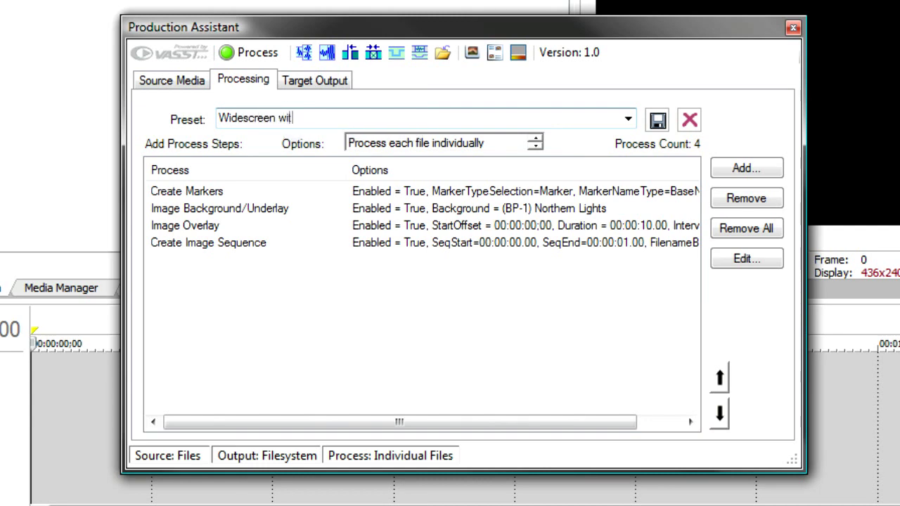
text(h Bug)
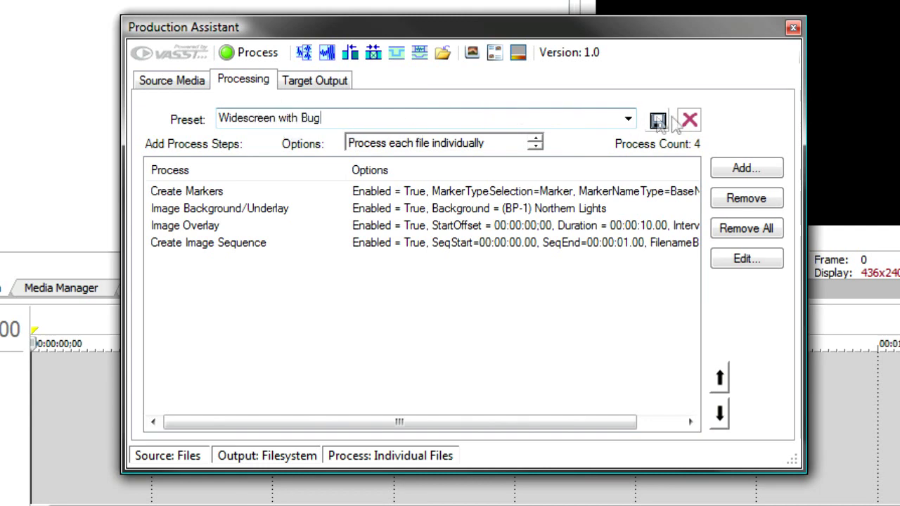
click(657, 121)
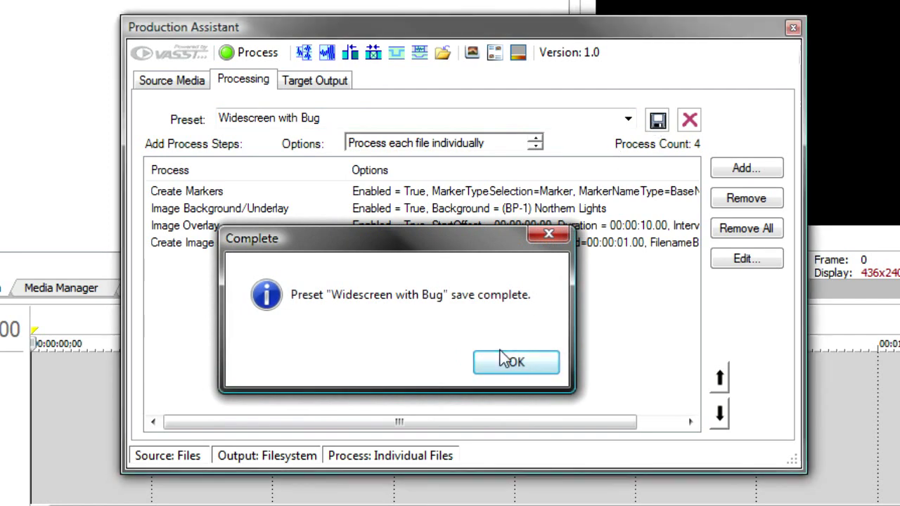
click(506, 363)
click(628, 119)
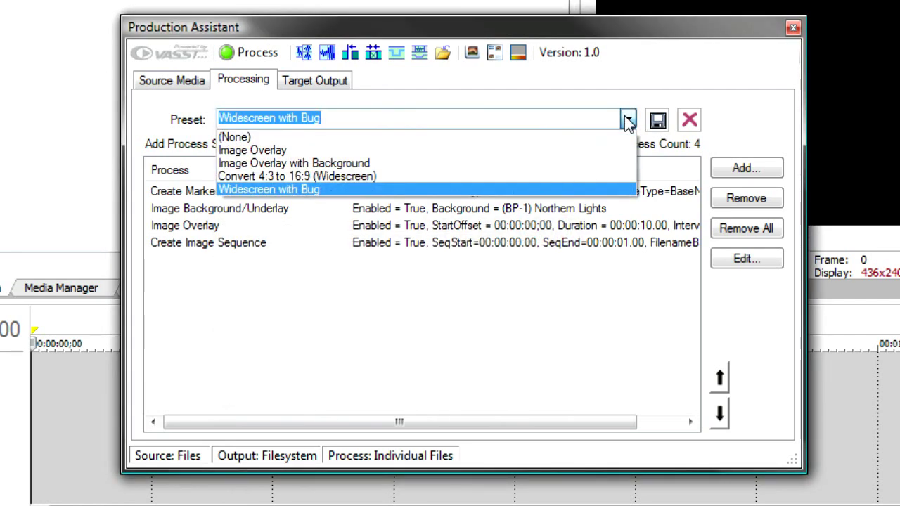
click(573, 177)
click(628, 121)
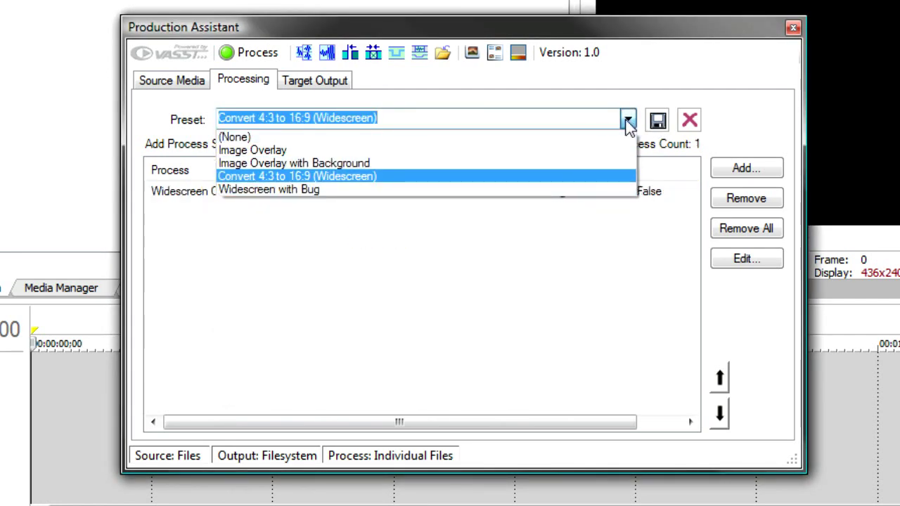
click(339, 189)
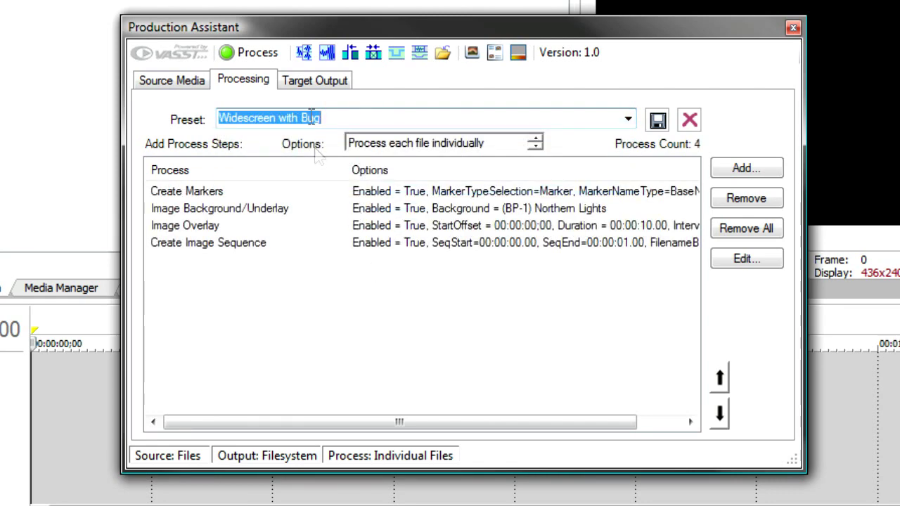
Browse to Computer > Capture (E:) and pick MyWorks as the output target folder
click(307, 82)
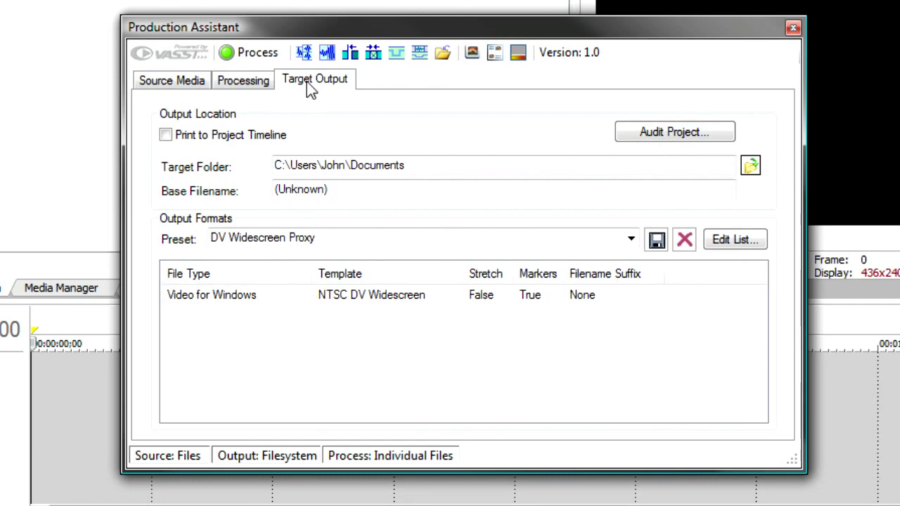
click(751, 166)
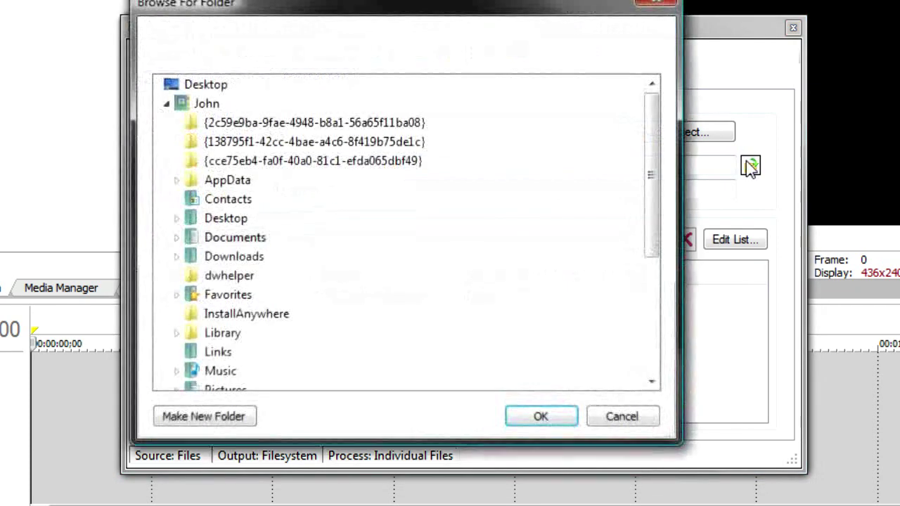
drag(651, 197, 643, 348)
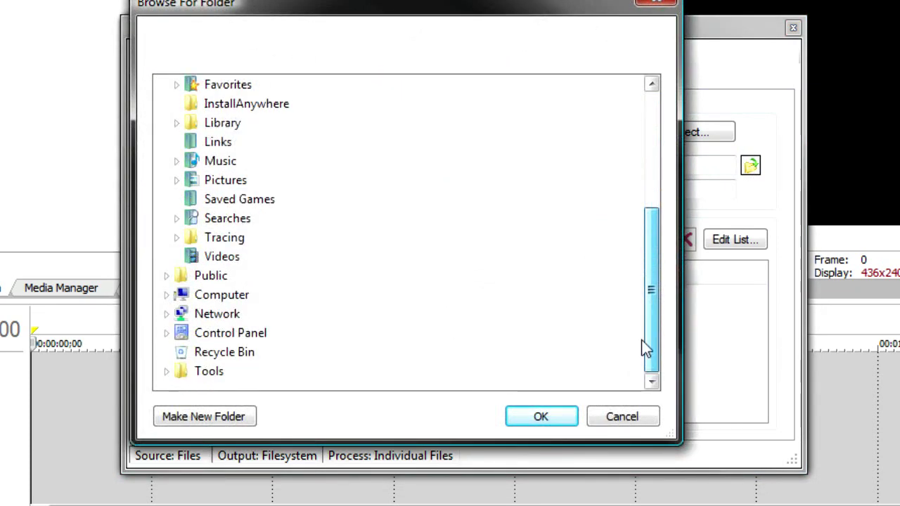
click(173, 296)
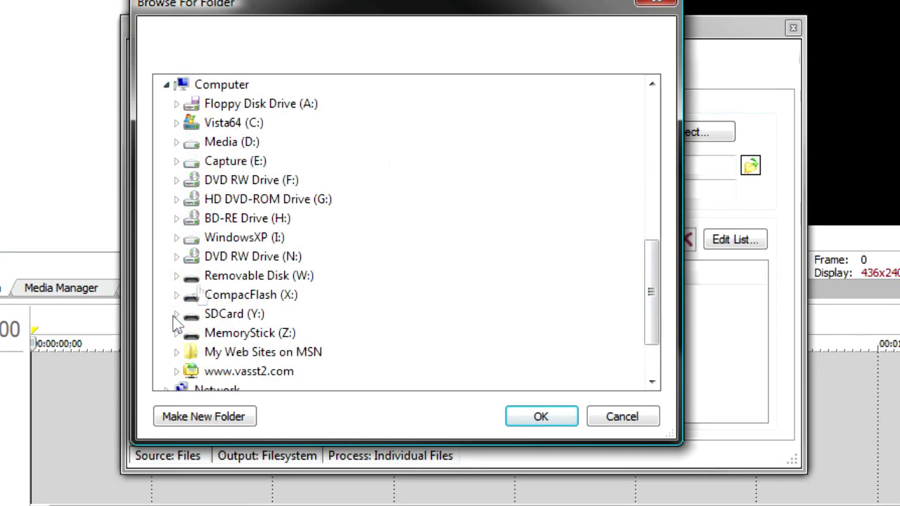
click(176, 161)
click(235, 261)
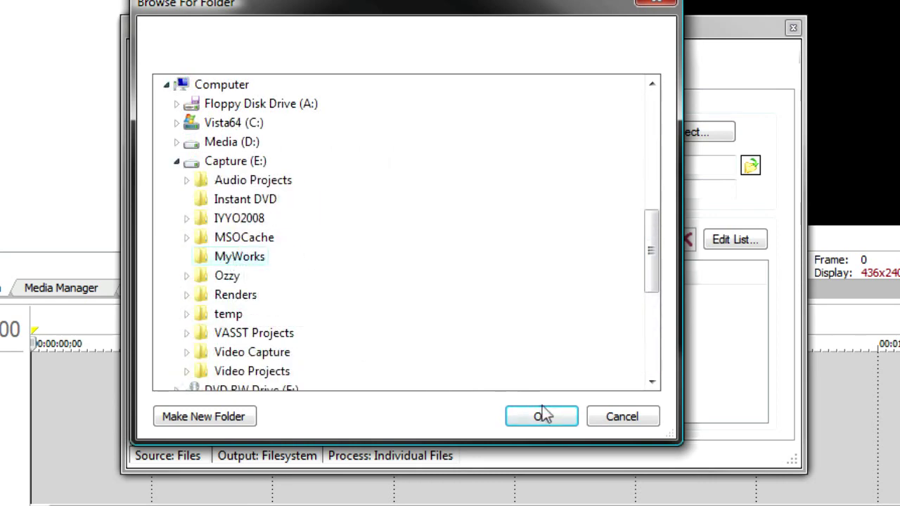
click(543, 415)
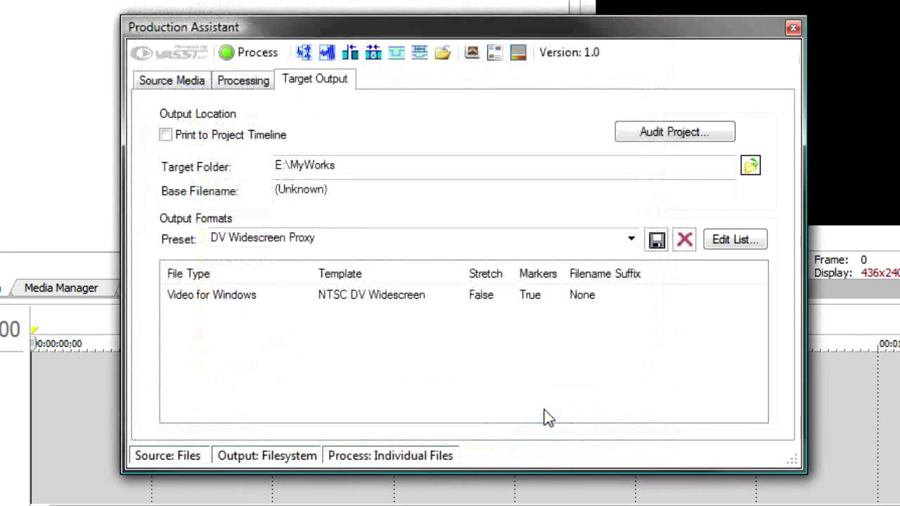
click(377, 190)
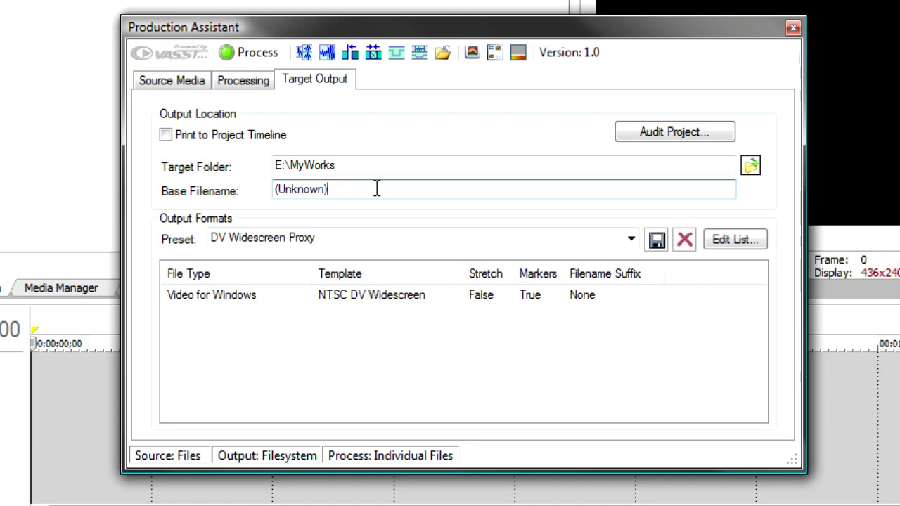
click(236, 78)
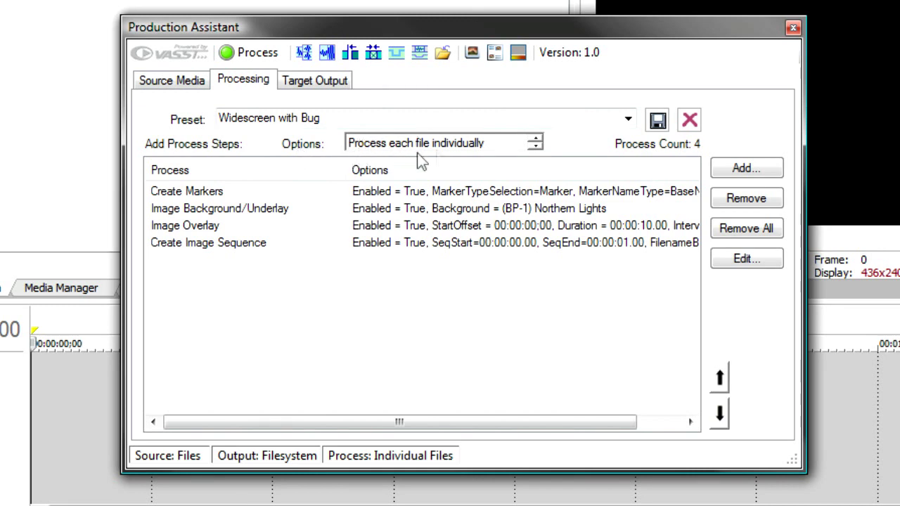
Switch Options to Process as single timeline, then back to Process each file individually
click(534, 147)
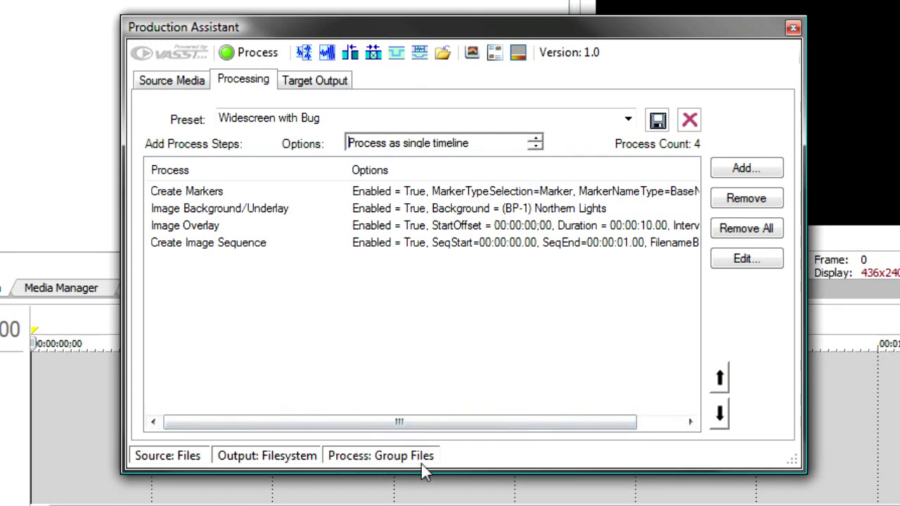
click(536, 139)
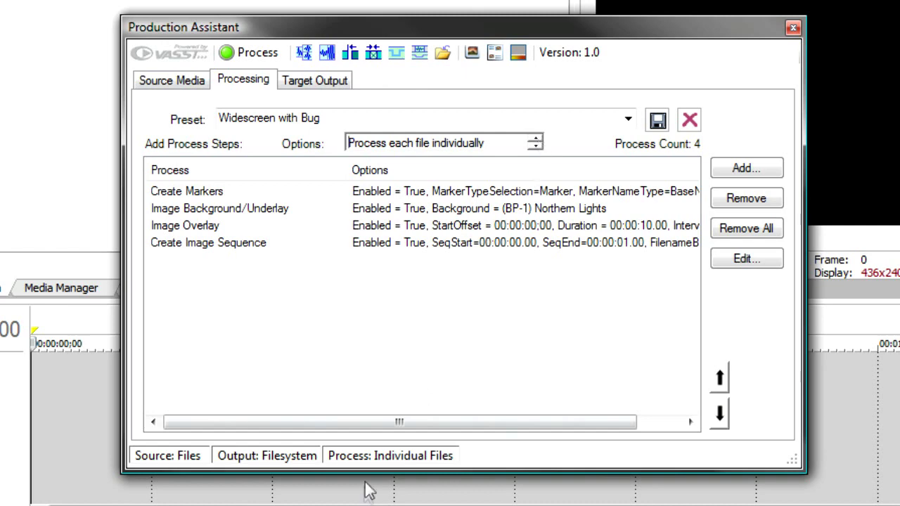
click(314, 82)
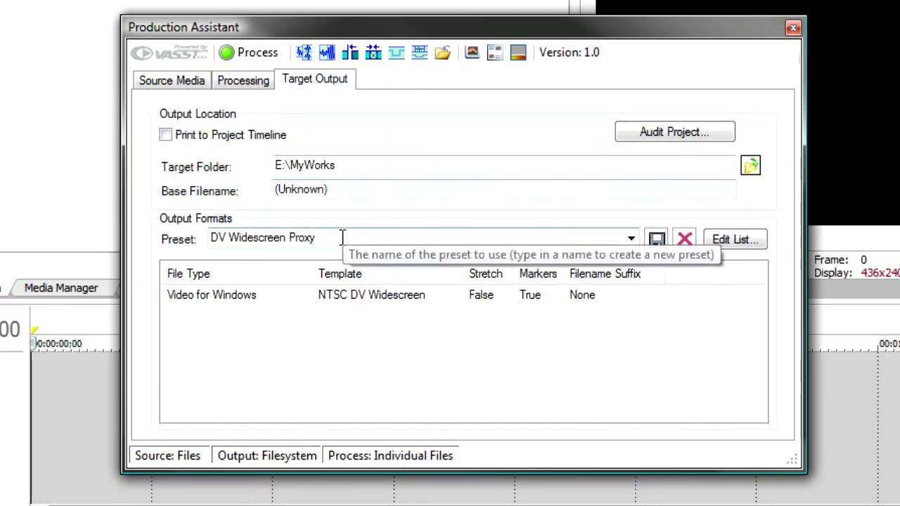
Keep the DV Widescreen Proxy preset and remove its AVI output format
click(631, 240)
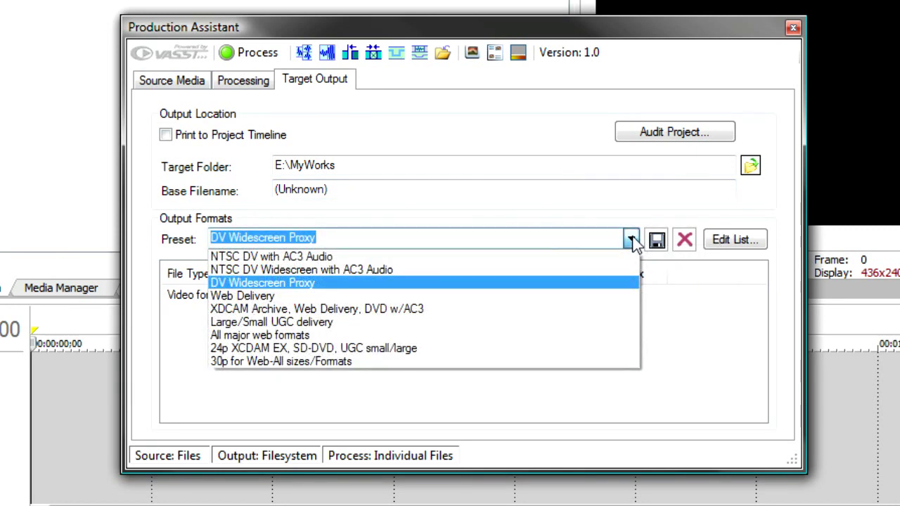
click(626, 239)
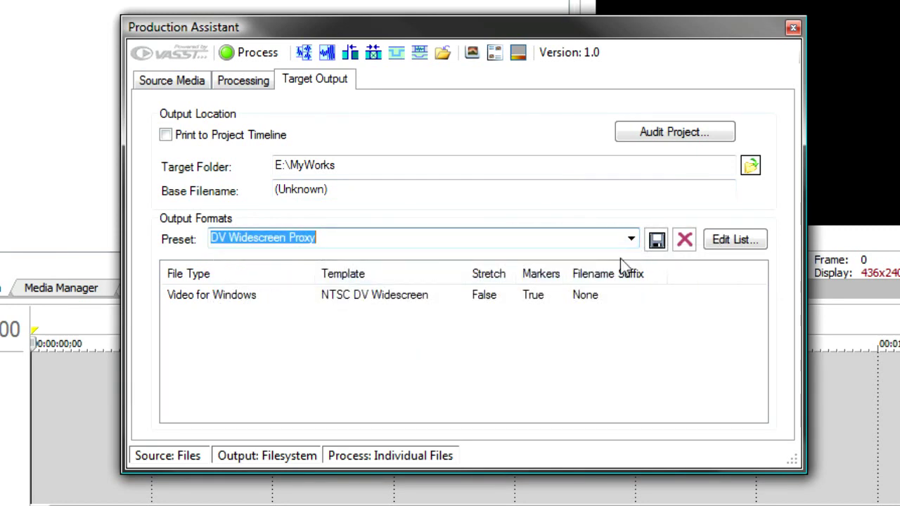
click(739, 242)
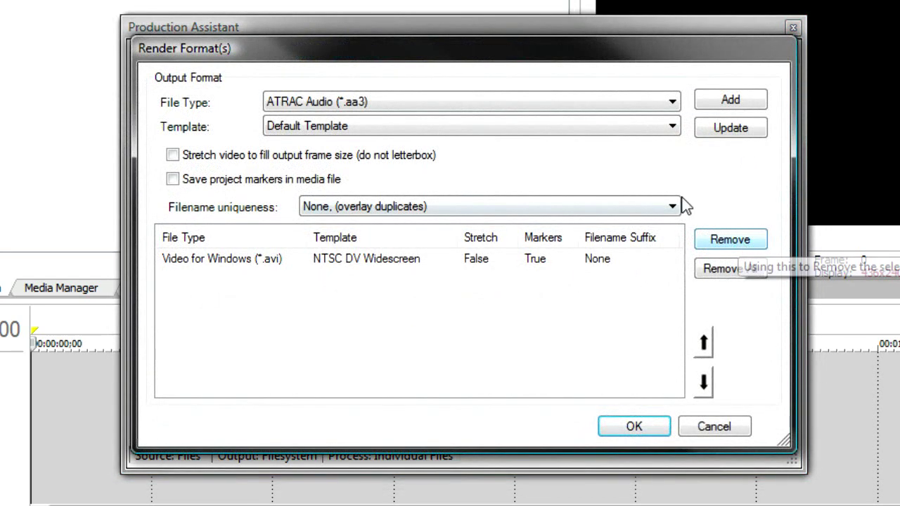
click(222, 264)
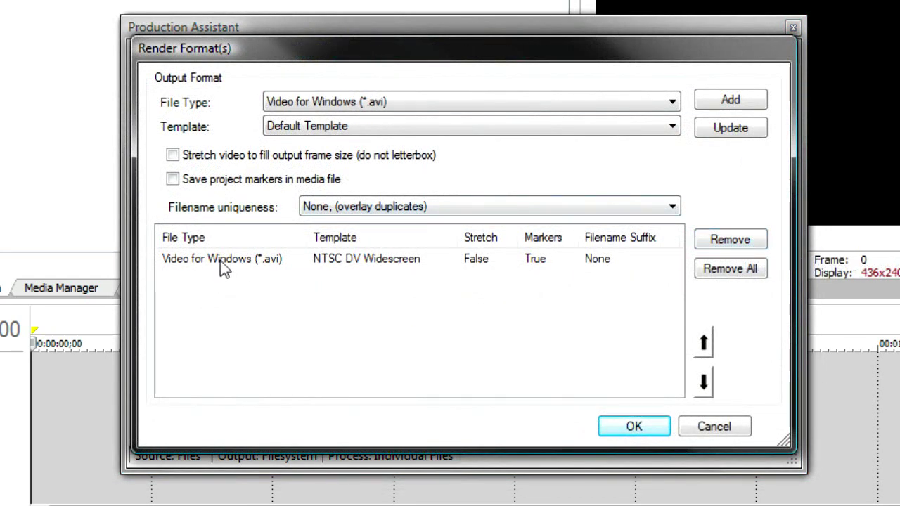
click(723, 244)
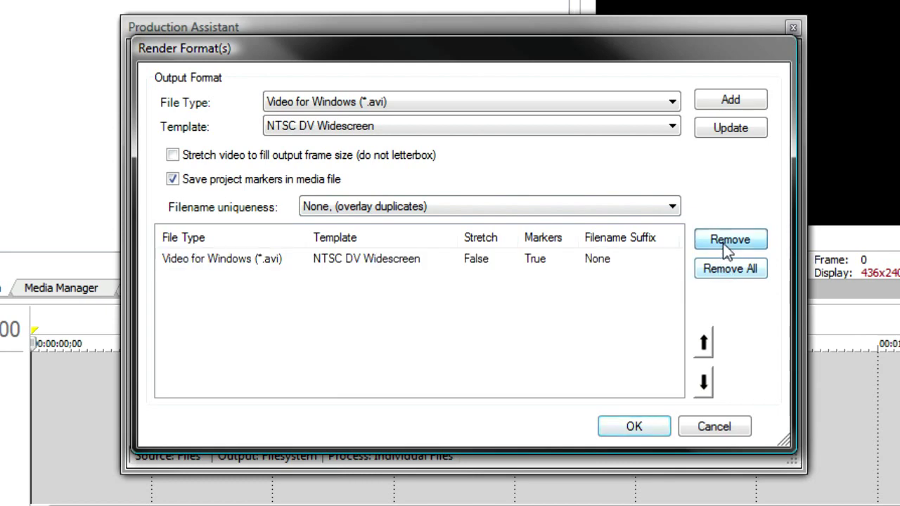
Add a MainConcept AVC/AAC output using the Apple iPod 640x480 Video template
click(673, 103)
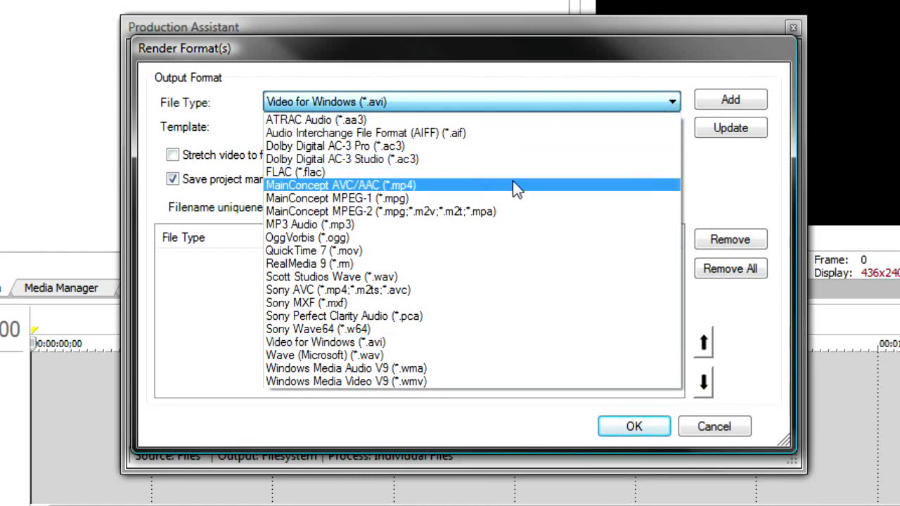
click(522, 183)
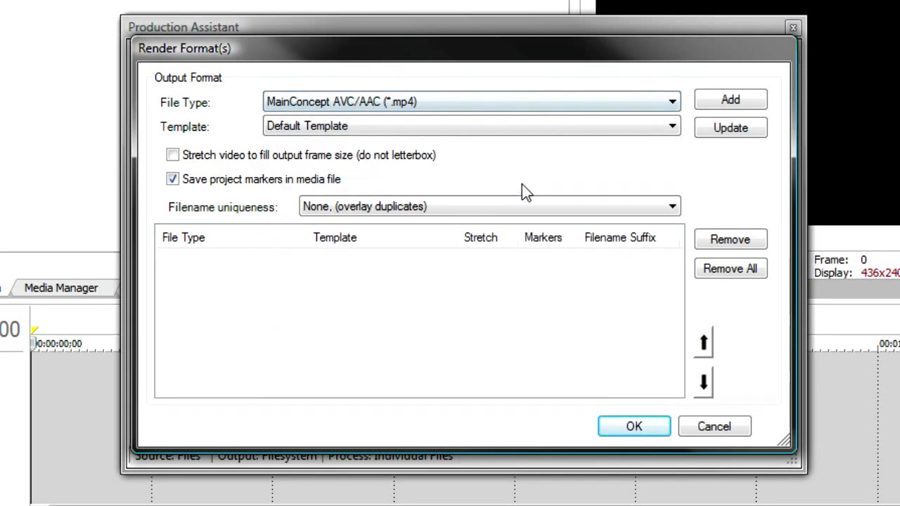
click(669, 126)
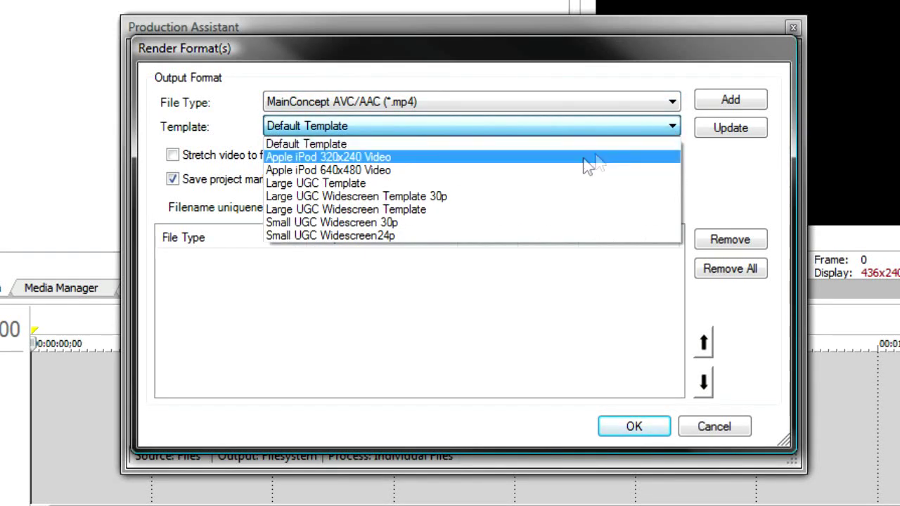
click(562, 173)
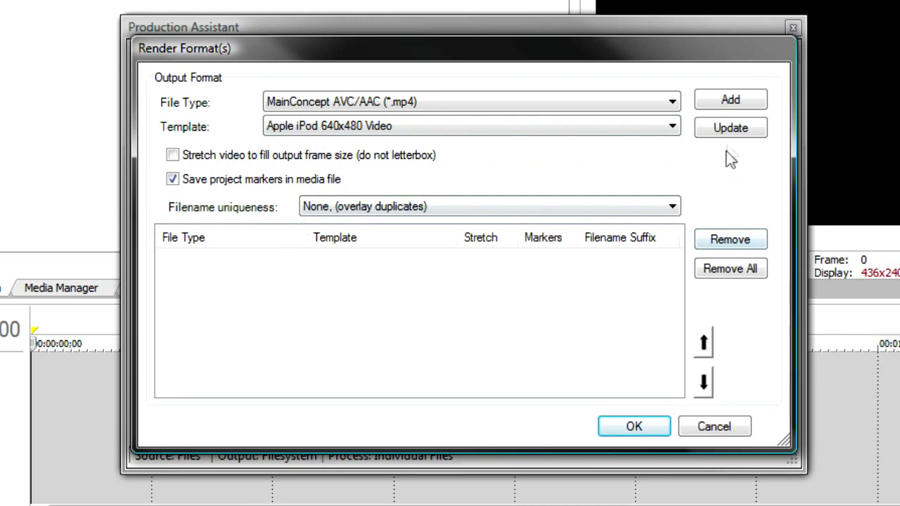
click(711, 107)
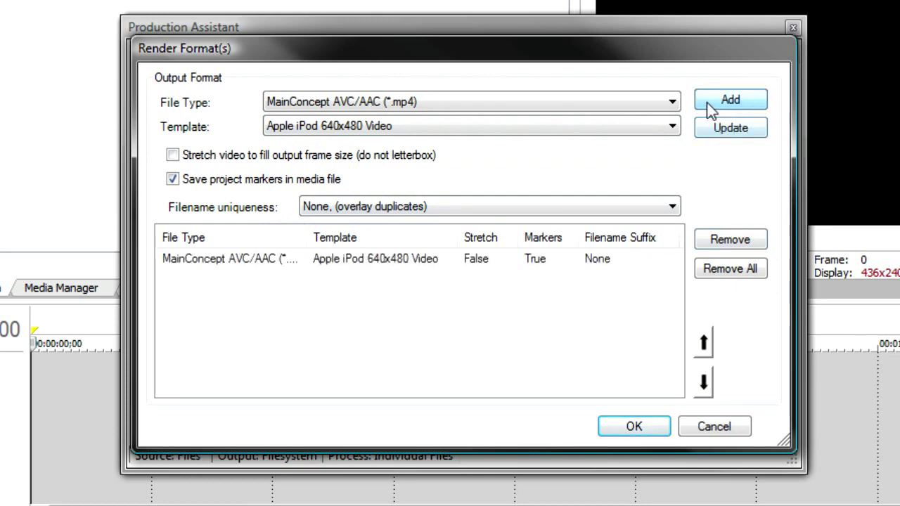
Add a Windows Media Video V9 output using the 512 Kbps Video template
click(673, 103)
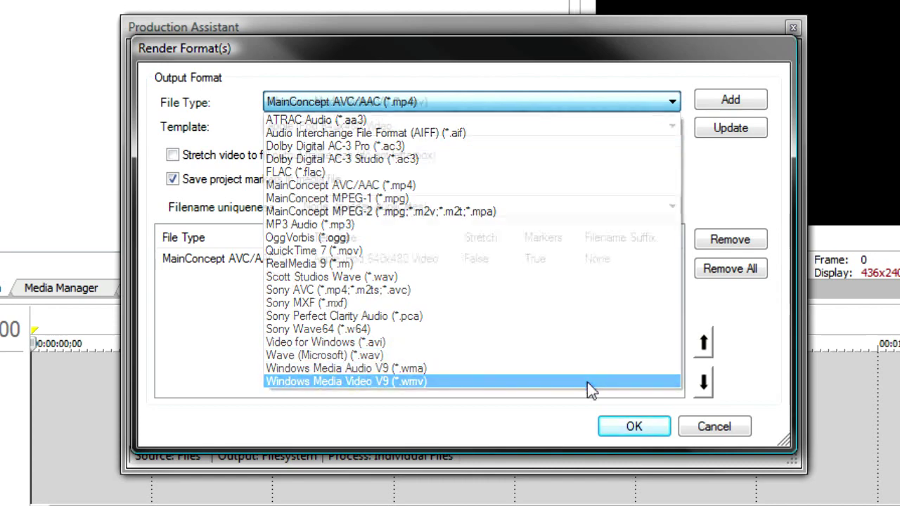
click(588, 384)
click(675, 128)
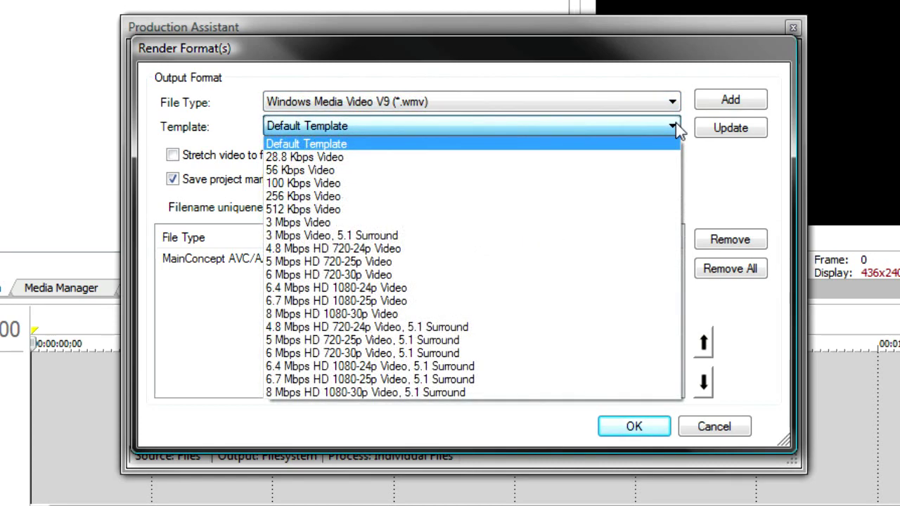
click(596, 210)
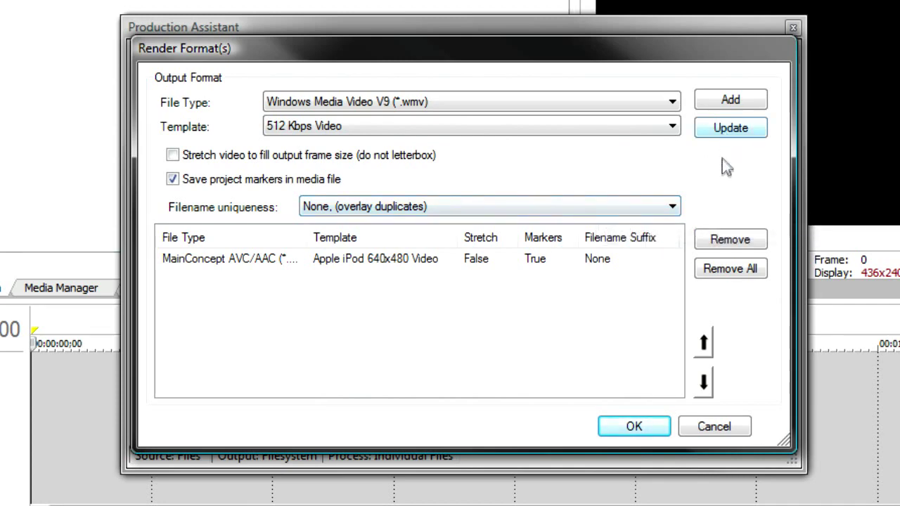
click(721, 104)
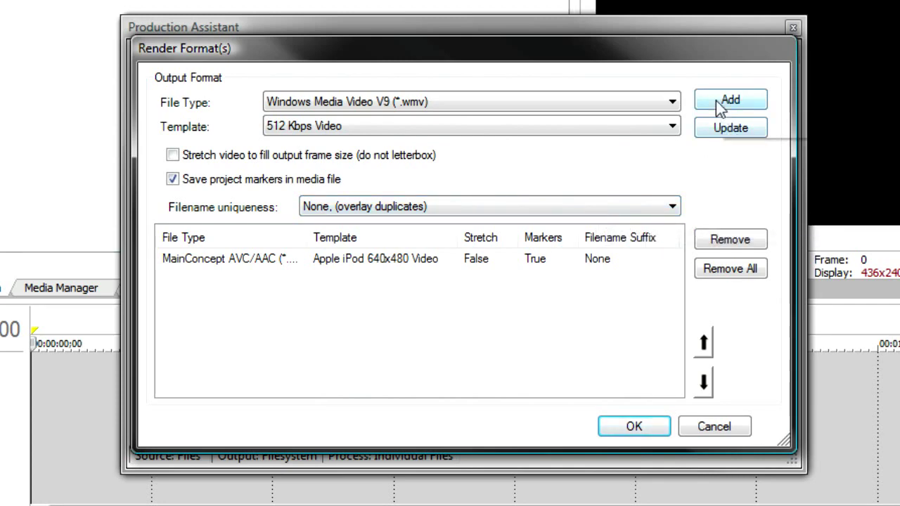
Add a QuickTime 7 output with the 1 Mbps Video template and confirm the list
click(673, 104)
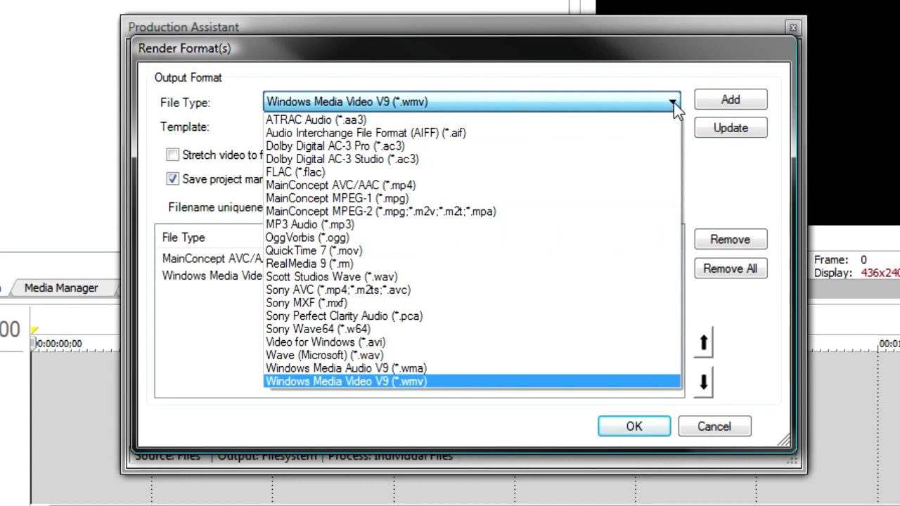
click(588, 251)
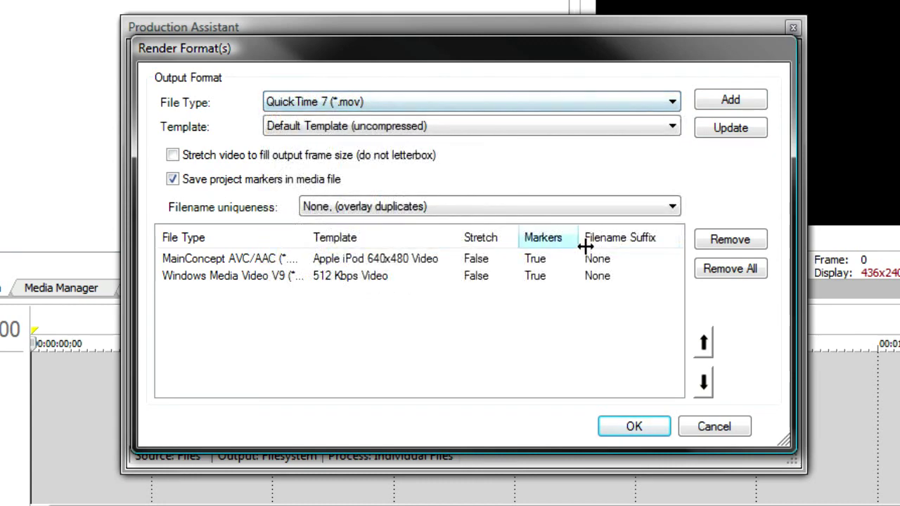
click(673, 126)
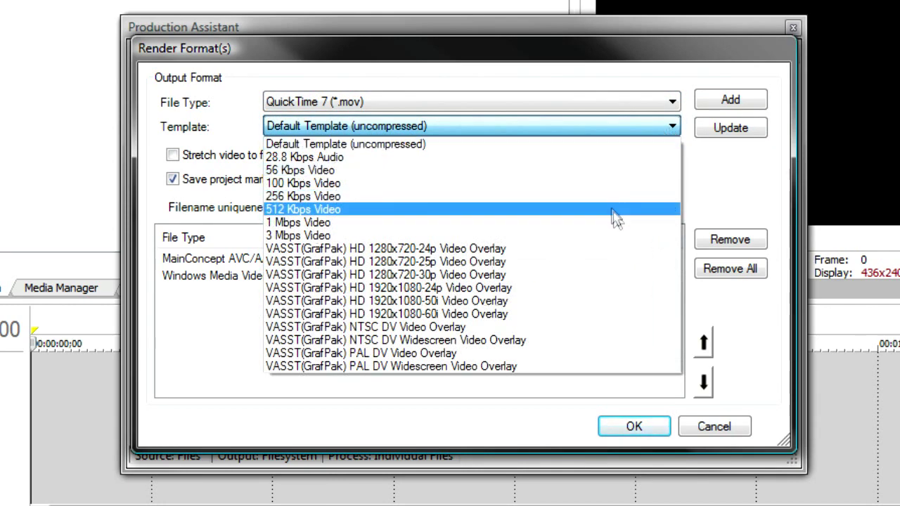
click(616, 223)
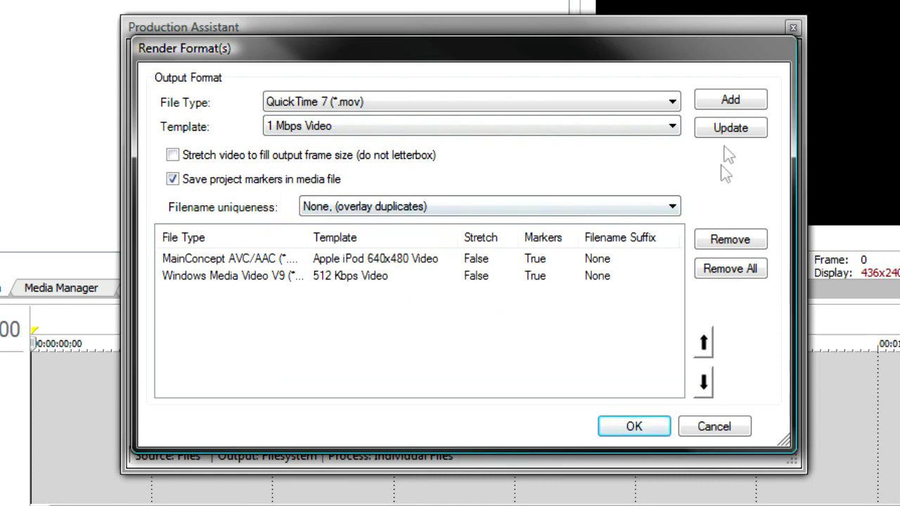
click(718, 104)
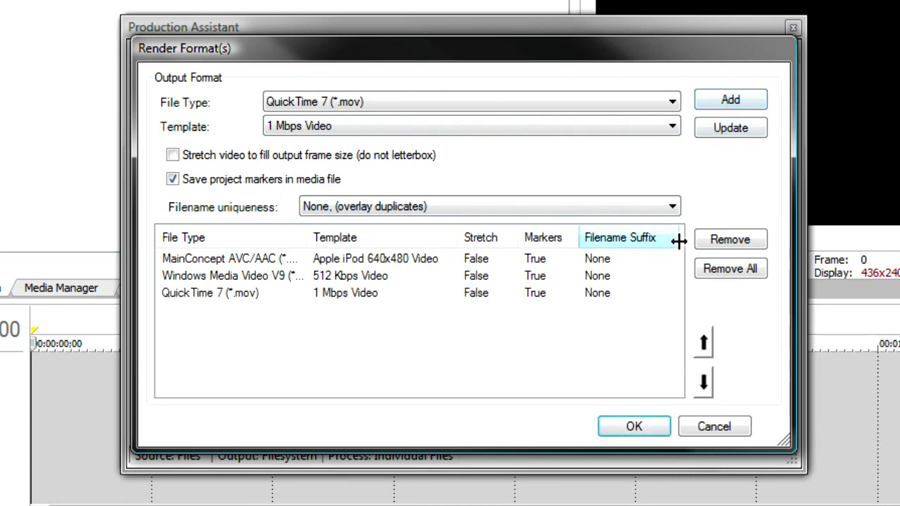
click(632, 422)
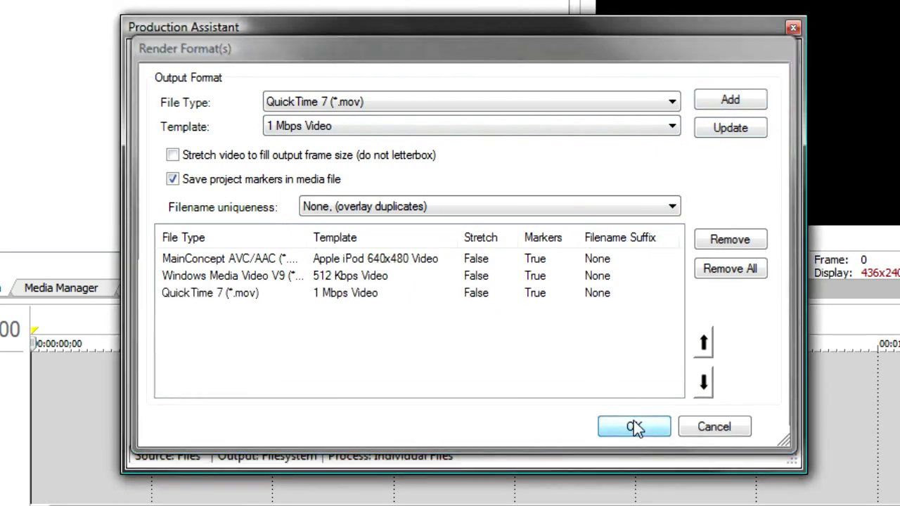
Name the preset 'My Preset for the Web' and save it
click(353, 239)
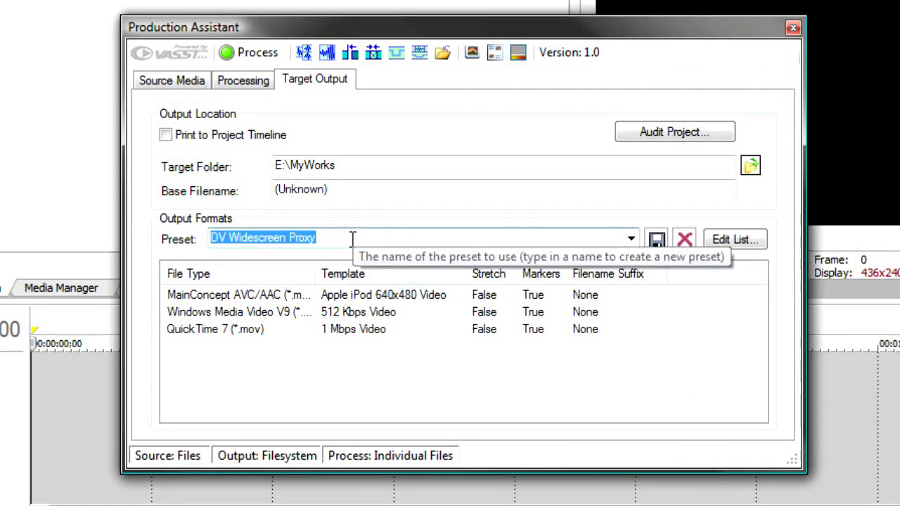
text(My )
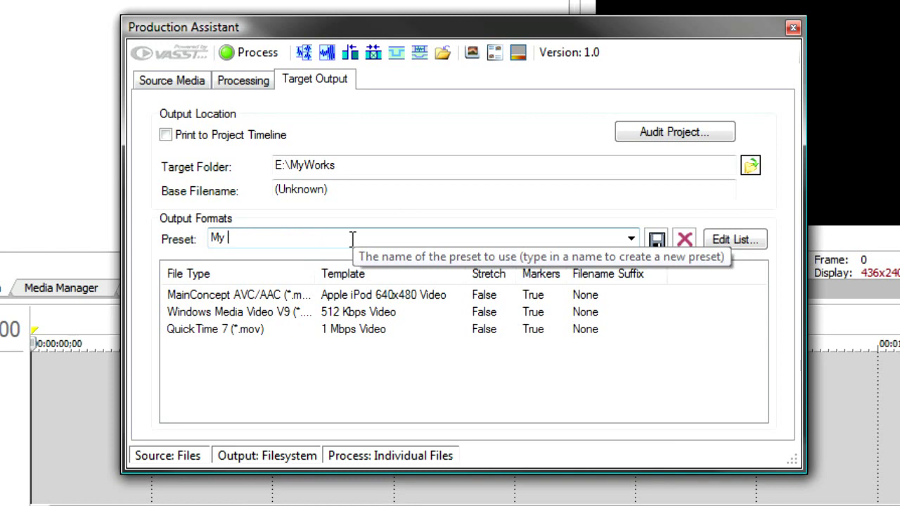
text(Preset fo)
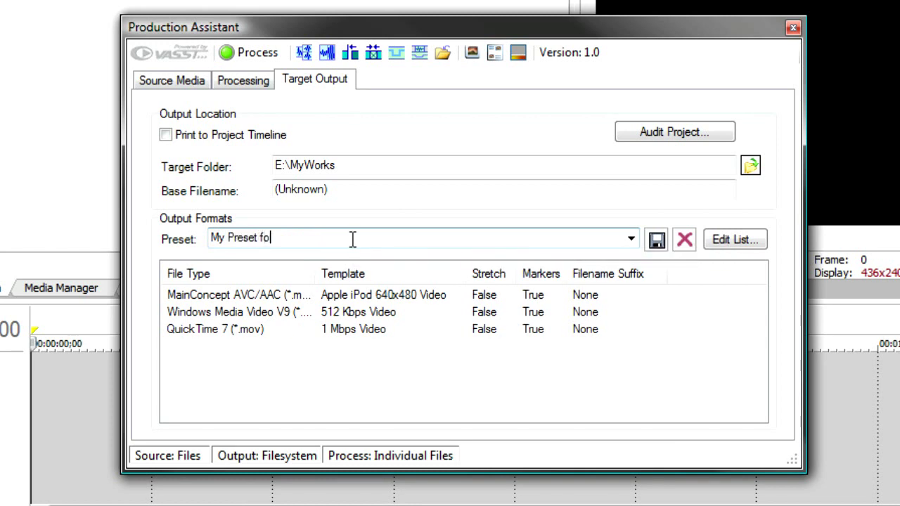
text(r the Web)
click(656, 241)
click(534, 373)
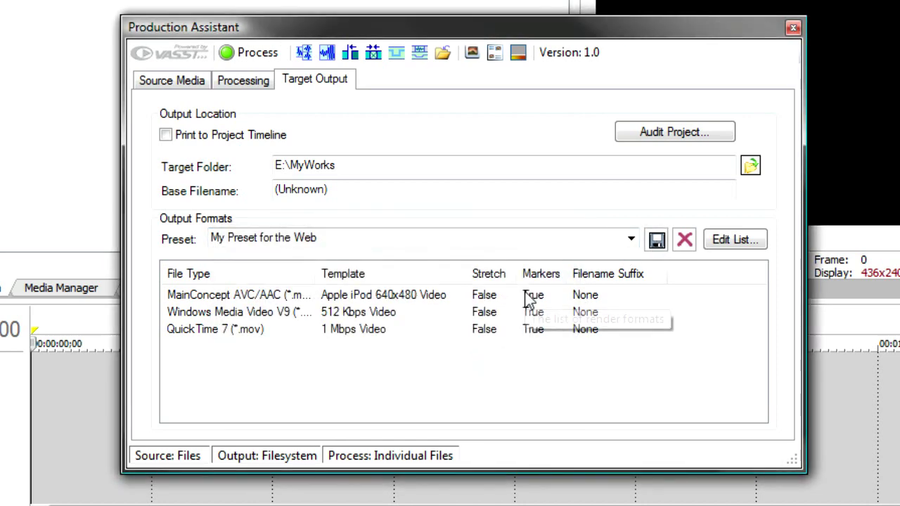
click(146, 79)
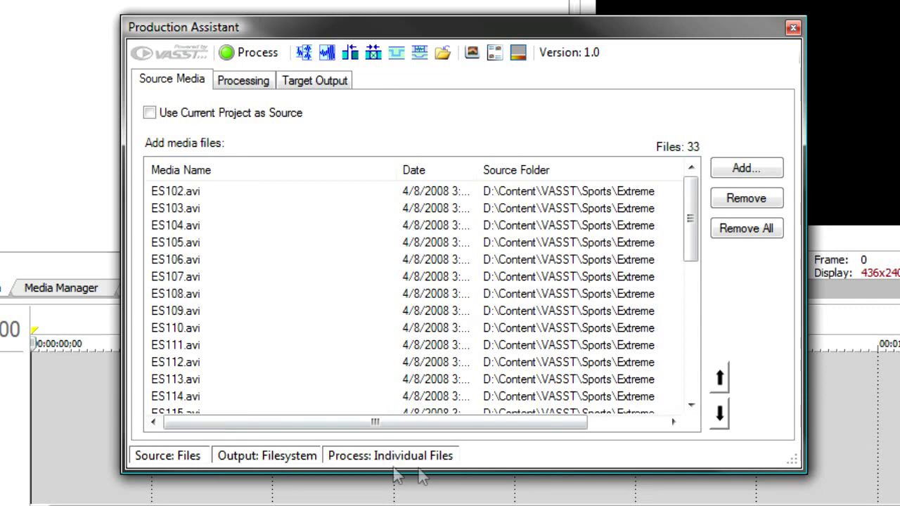
click(246, 88)
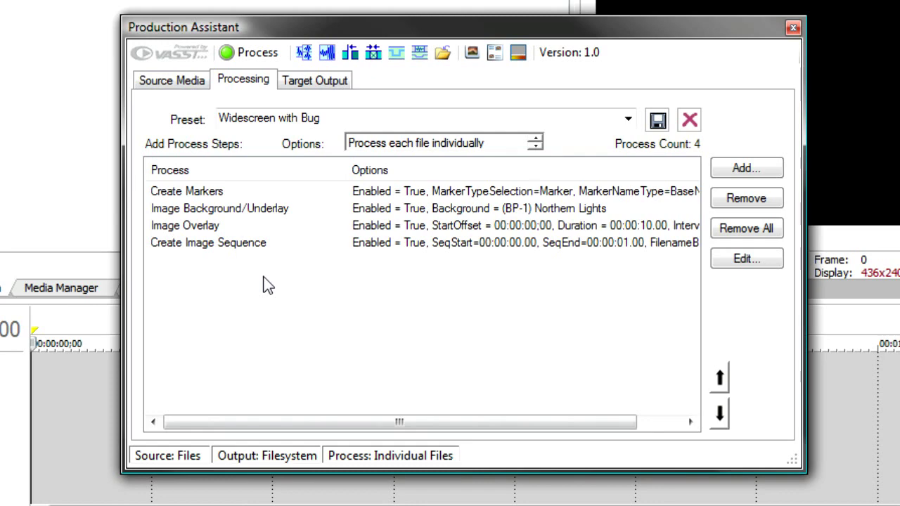
click(308, 83)
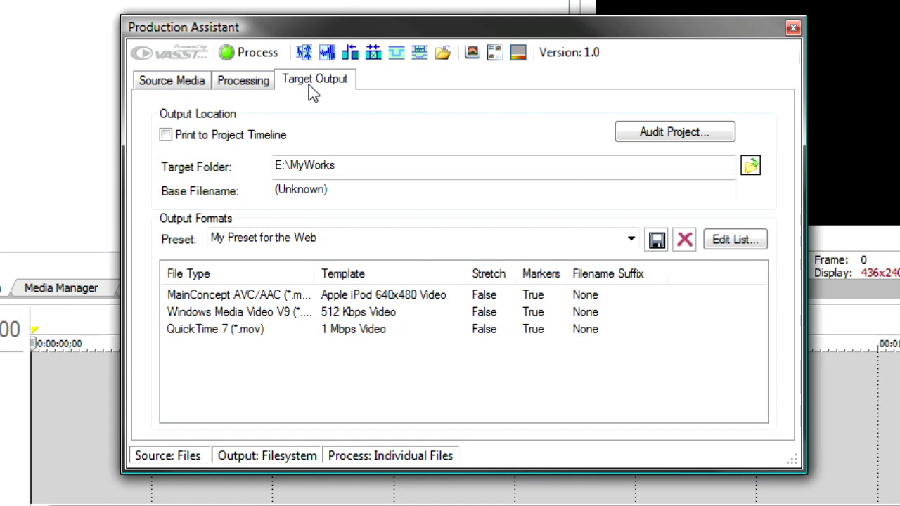
Run Process, declining to save Untitled and accepting the New Project settings
click(248, 60)
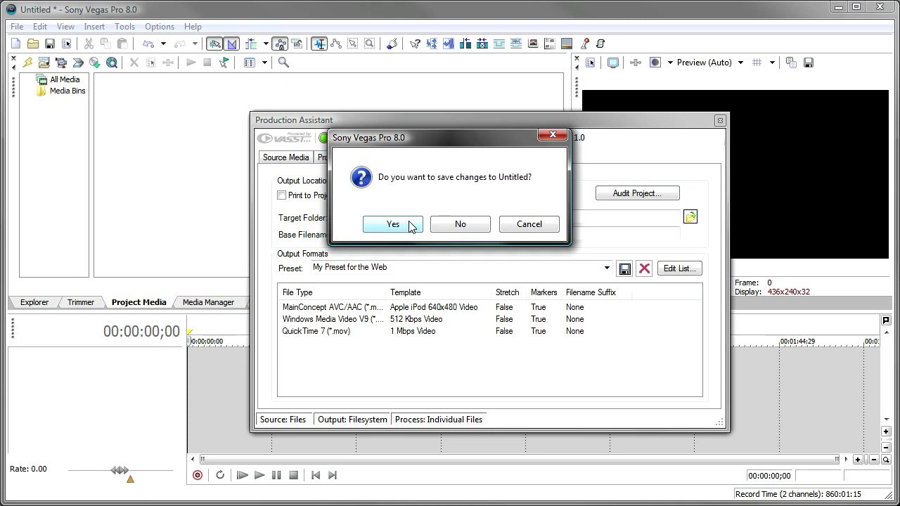
click(450, 225)
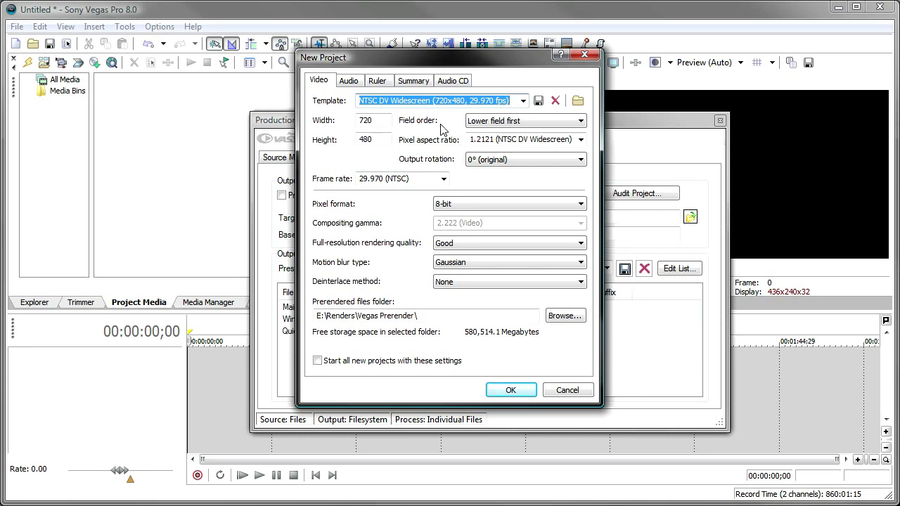
click(511, 390)
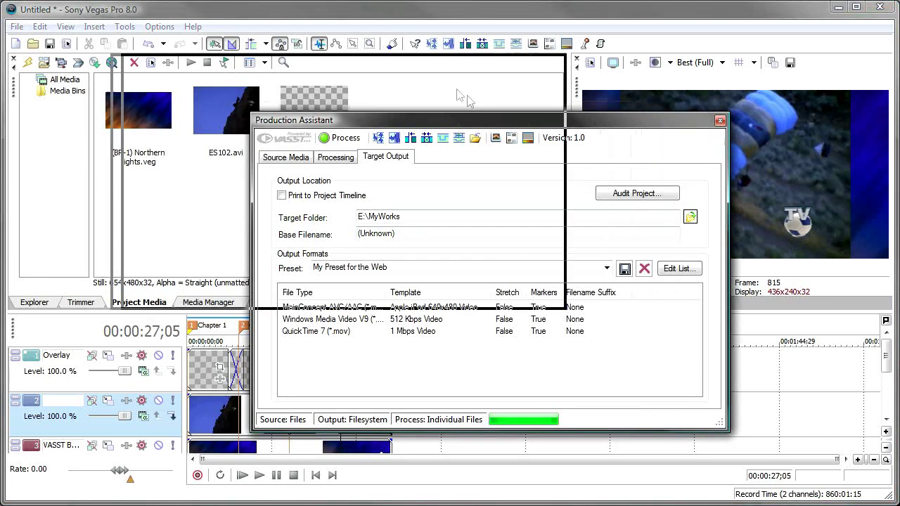
Drag the Production Assistant window aside by its title bar
drag(603, 121, 463, 124)
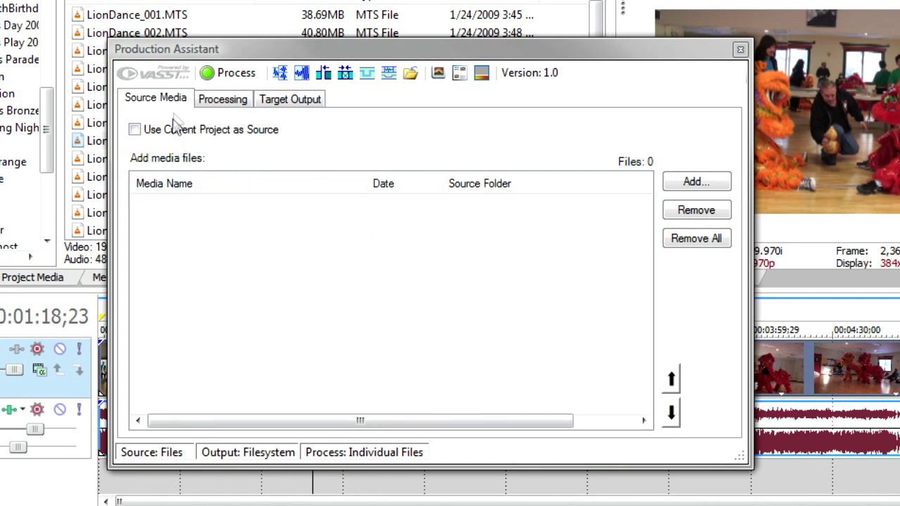
Enable Use Current Project as Source and Print to Project Timeline, then dock the assistant
click(172, 128)
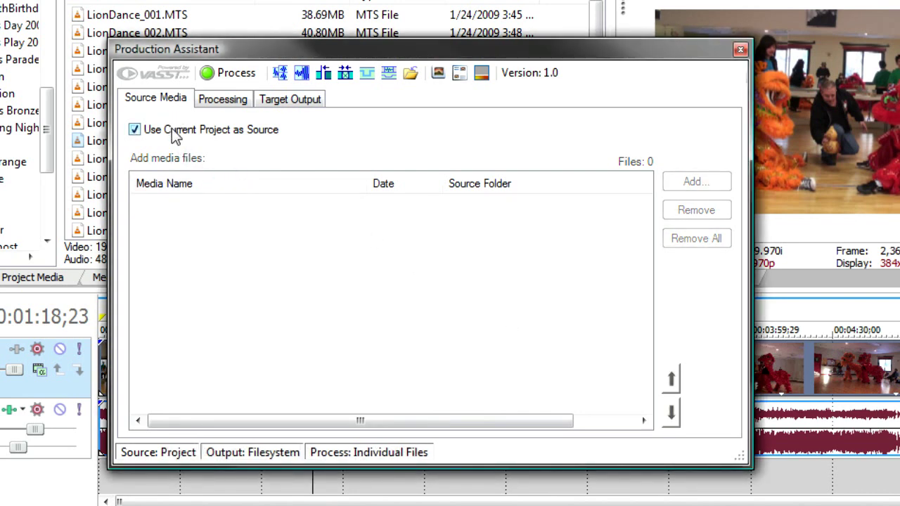
click(289, 100)
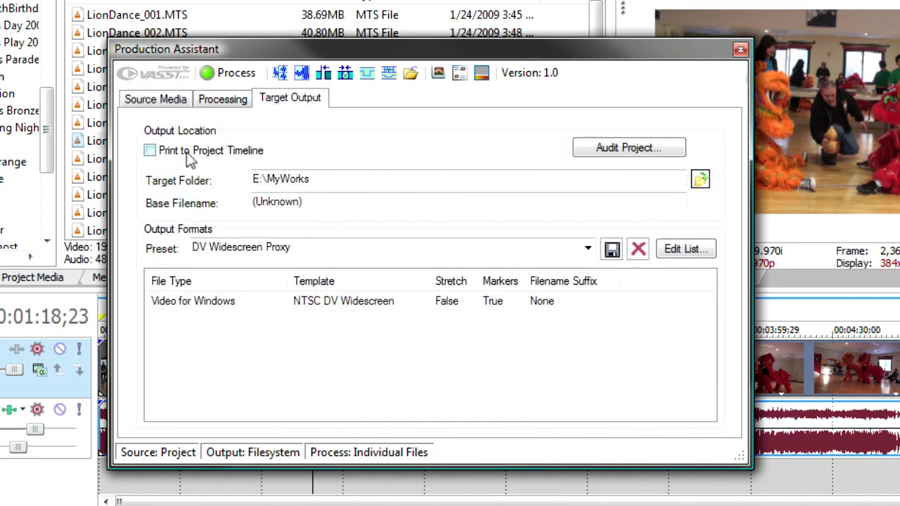
click(150, 151)
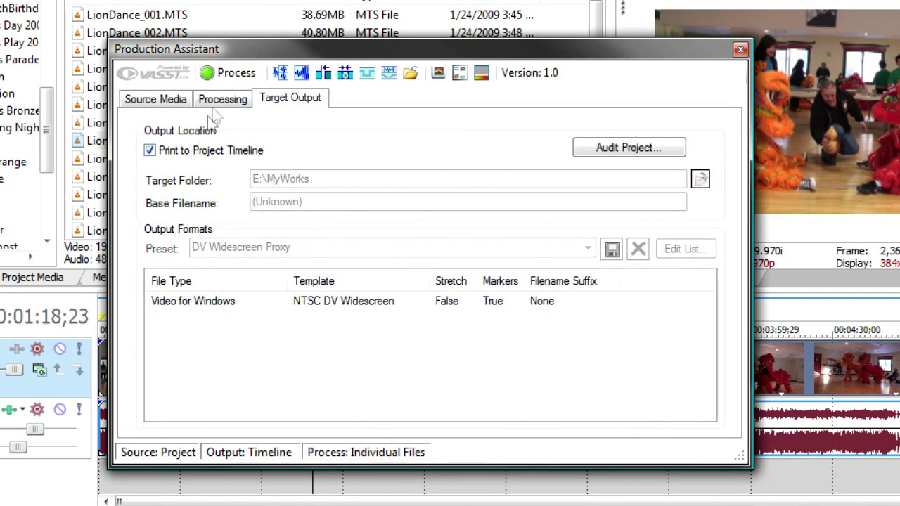
click(219, 100)
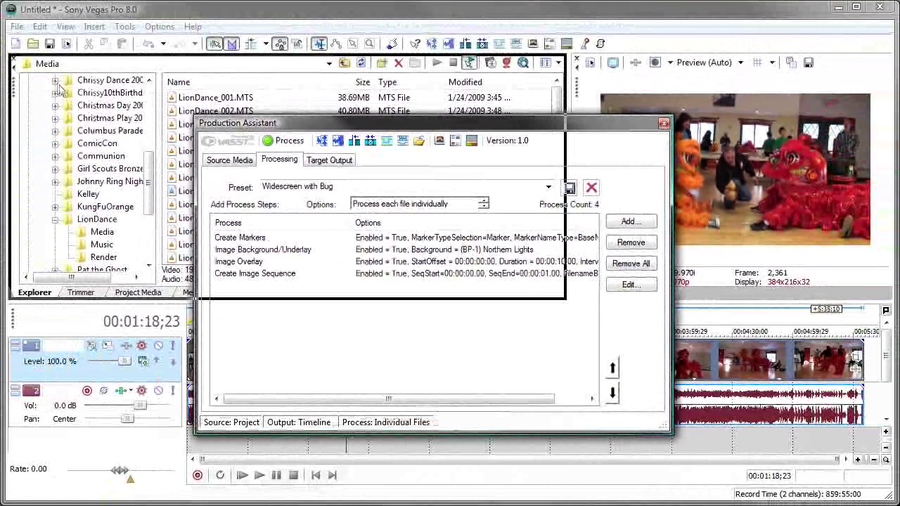
drag(162, 60, 14, 112)
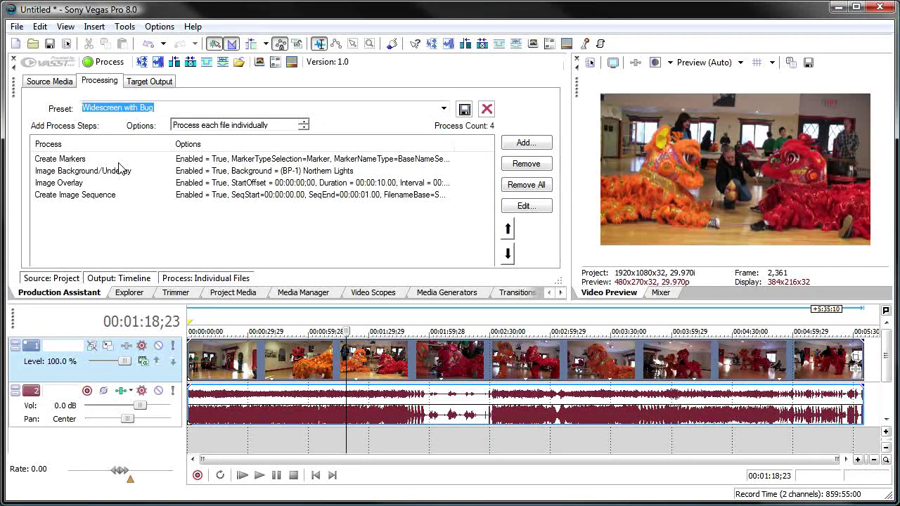
Remove all four existing process steps from the Production Assistant
click(141, 294)
click(179, 294)
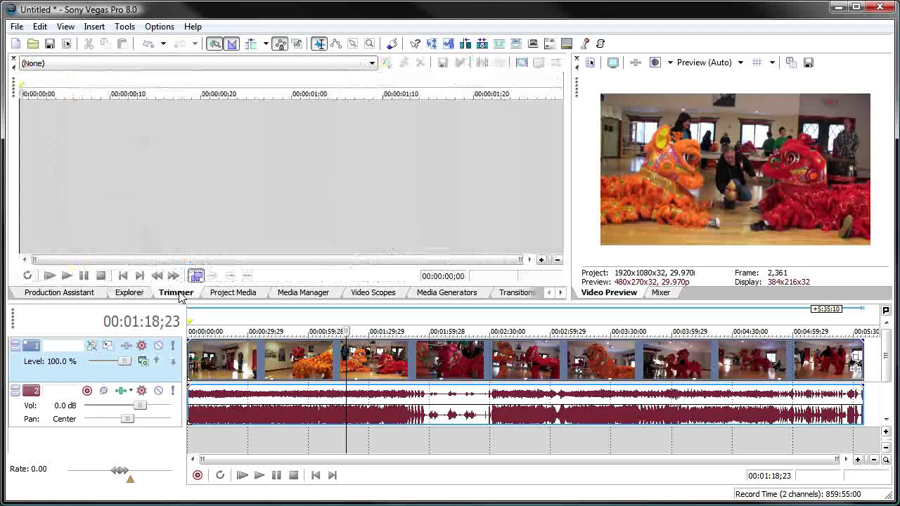
click(77, 294)
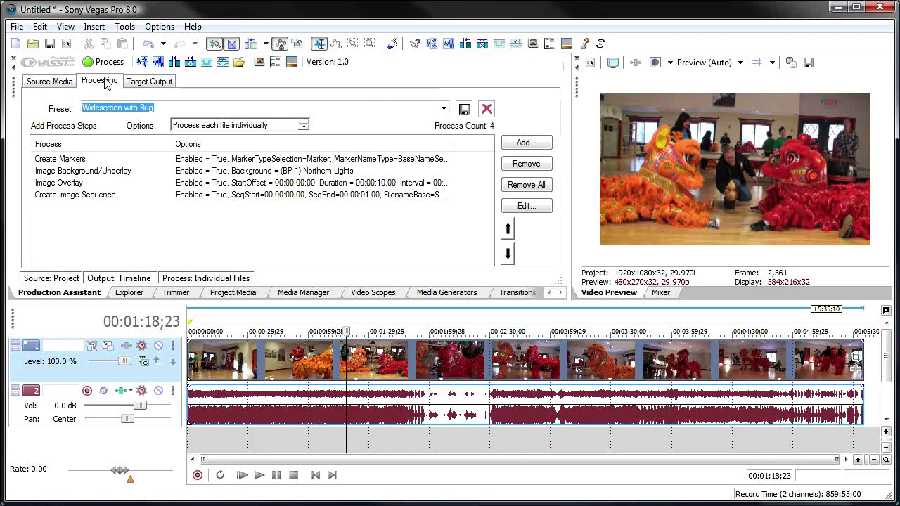
click(526, 185)
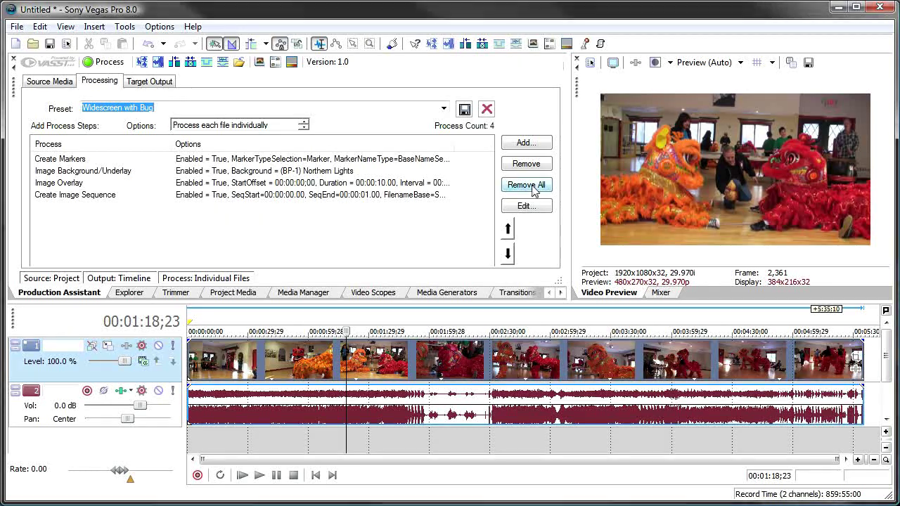
click(442, 357)
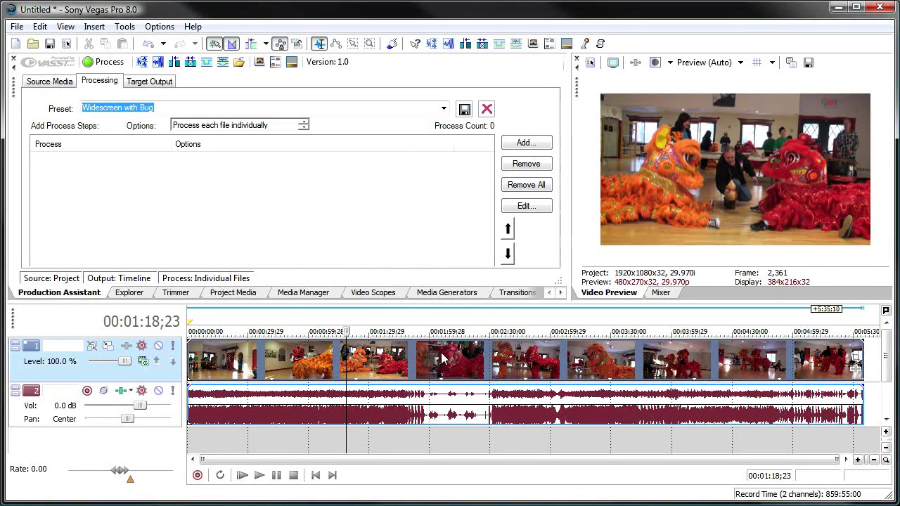
Add a Cine-Look step set to the (RP-0) Pushed 16mm film look
click(524, 143)
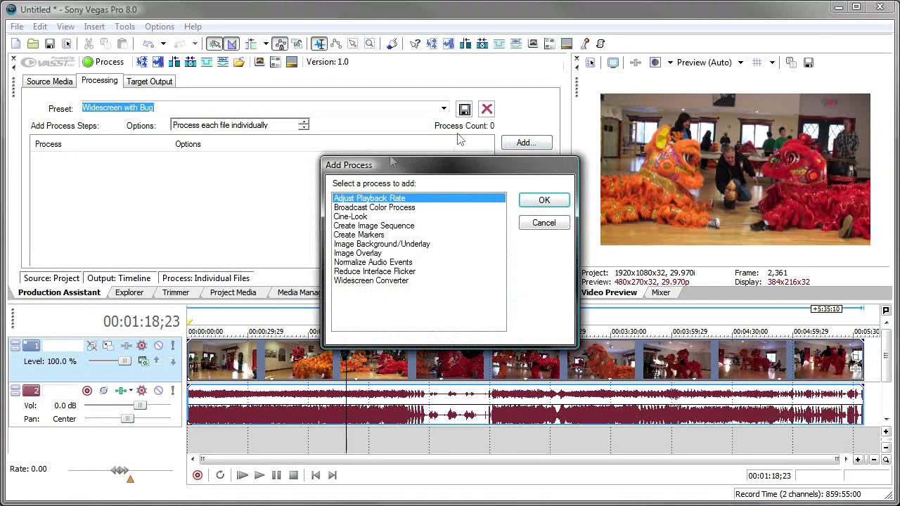
double_click(358, 220)
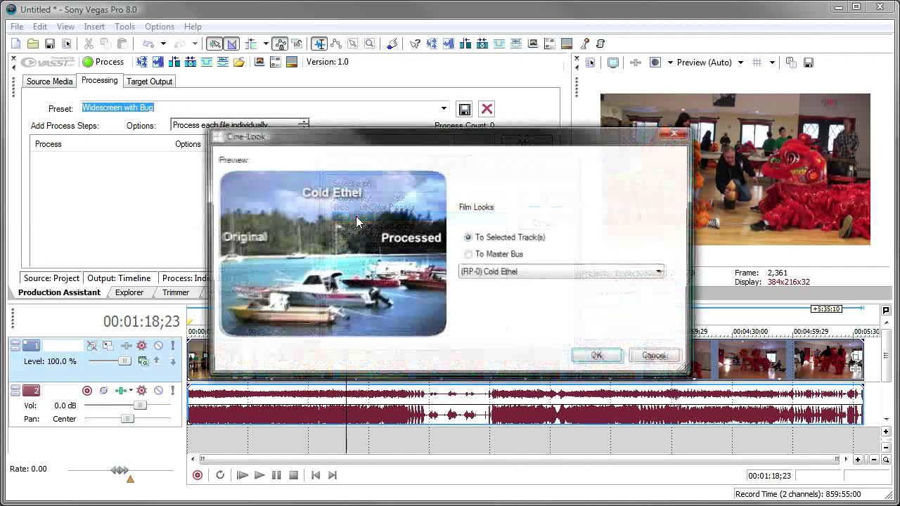
click(660, 272)
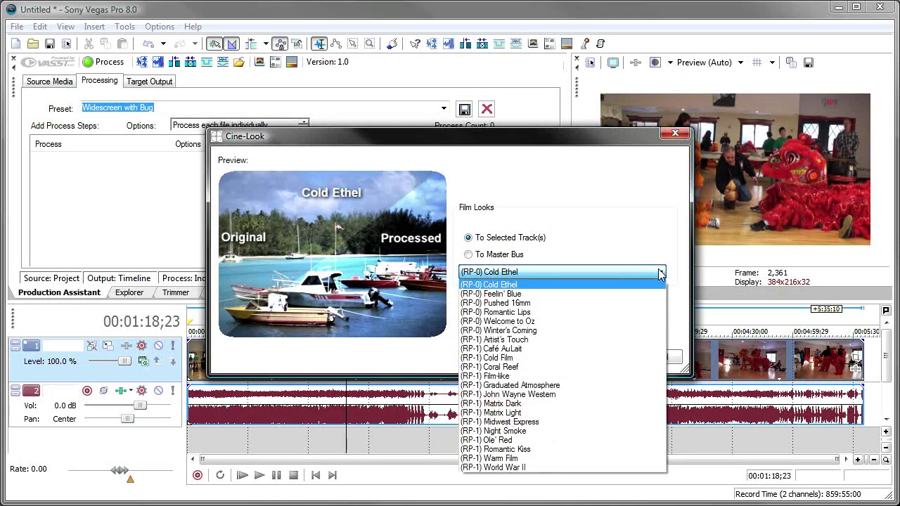
click(588, 304)
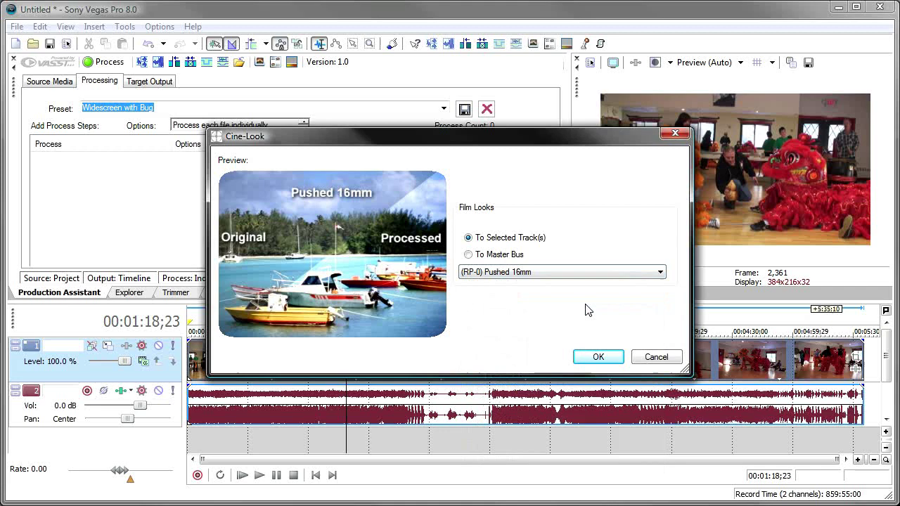
click(598, 358)
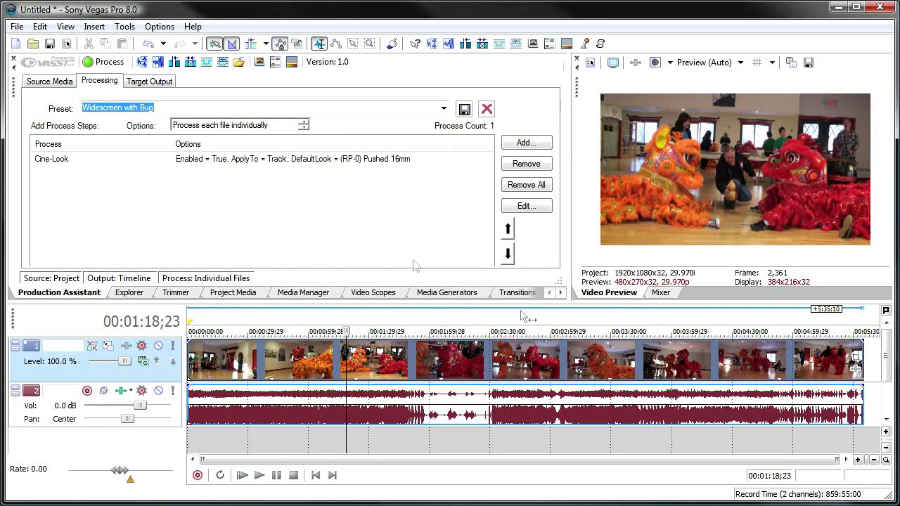
Apply Pushed 16mm to the lion dance footage, undo it with Ctrl+Z, and list addable processes
click(109, 62)
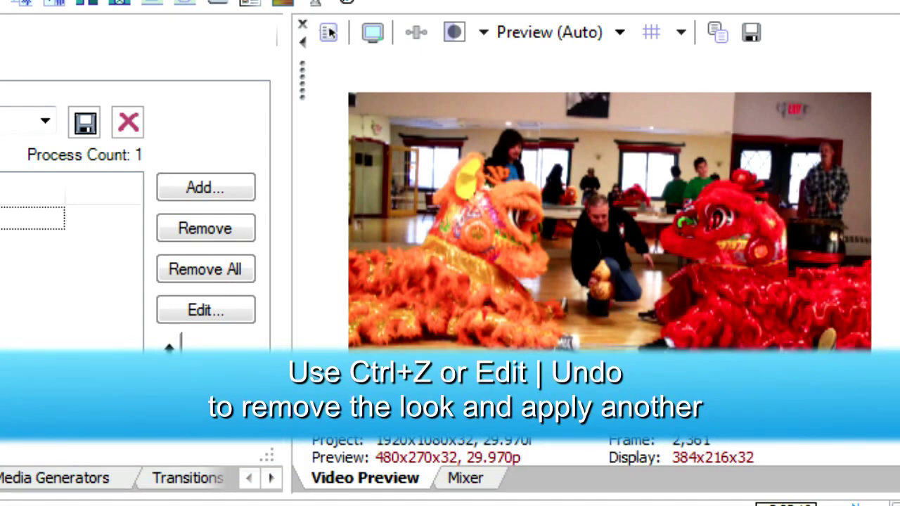
key(ctrl+z)
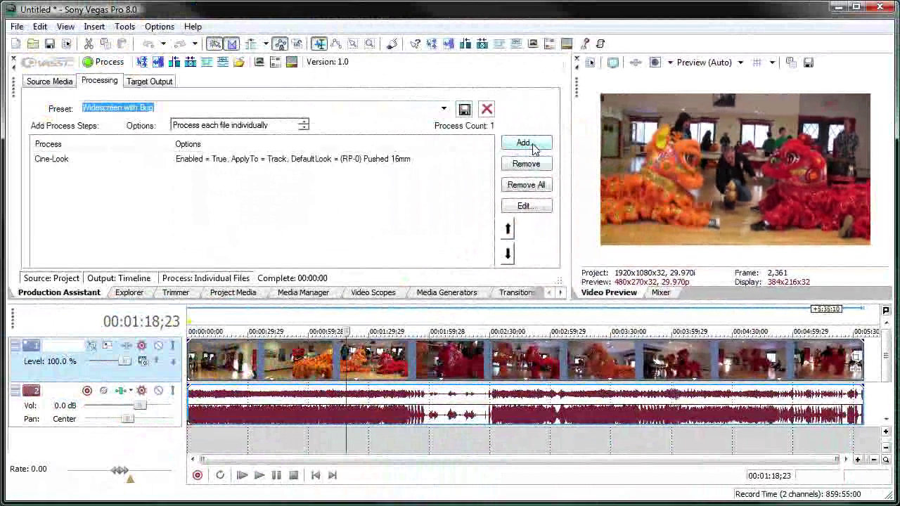
click(205, 189)
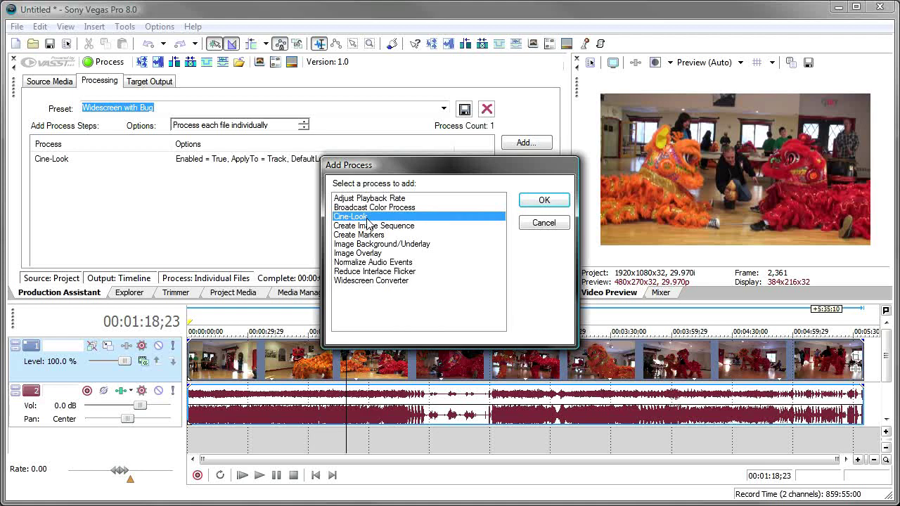
Edit the Cine-Look step, try Welcome to Oz, then settle on (RP-1) Midwest Express
click(544, 223)
click(267, 161)
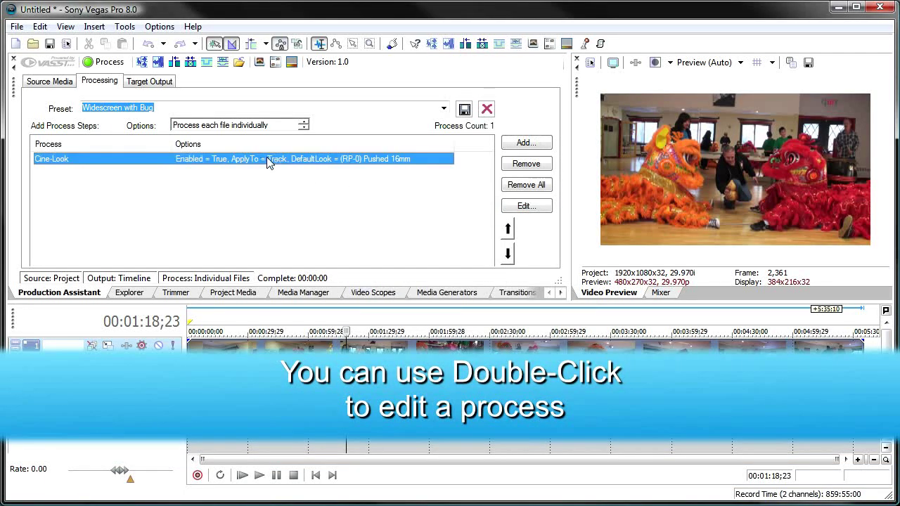
double_click(267, 160)
click(660, 273)
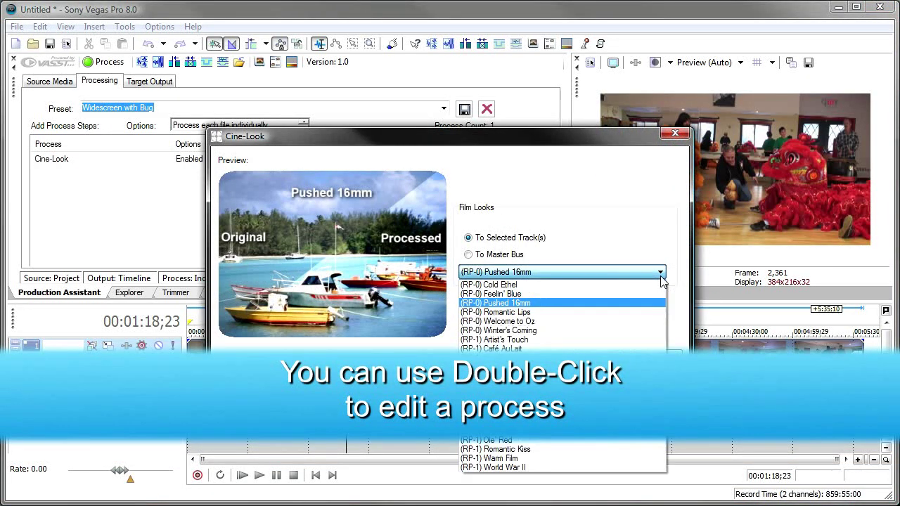
click(562, 325)
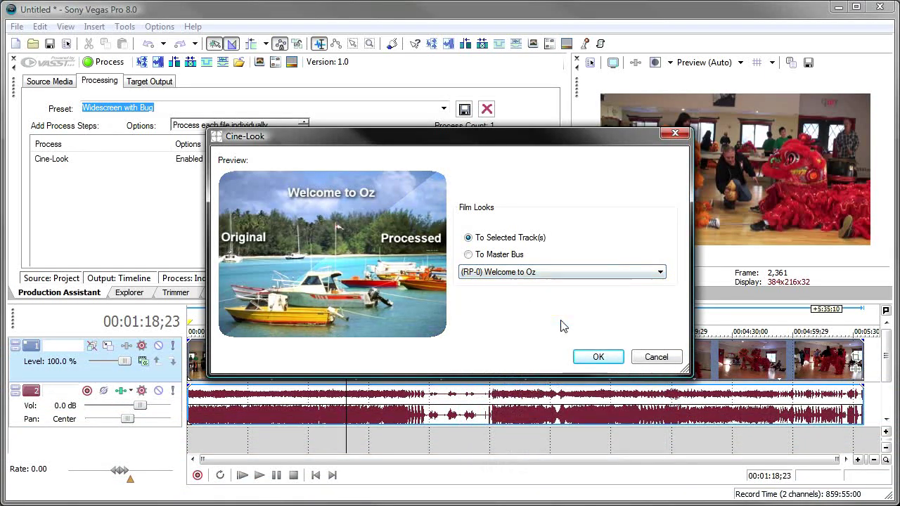
click(660, 272)
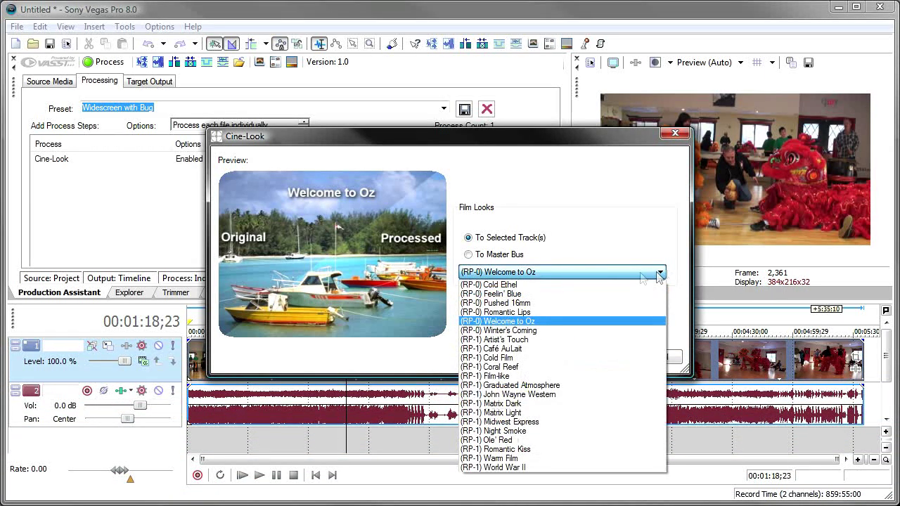
click(534, 422)
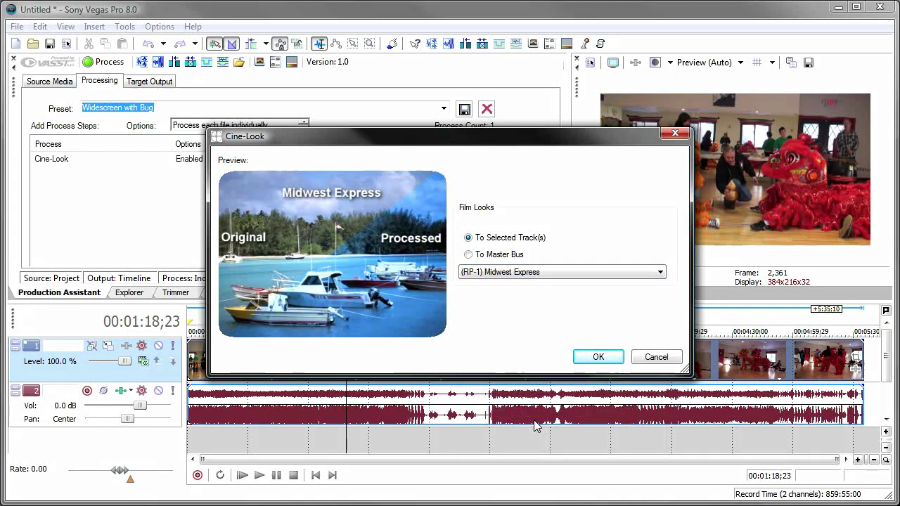
click(596, 357)
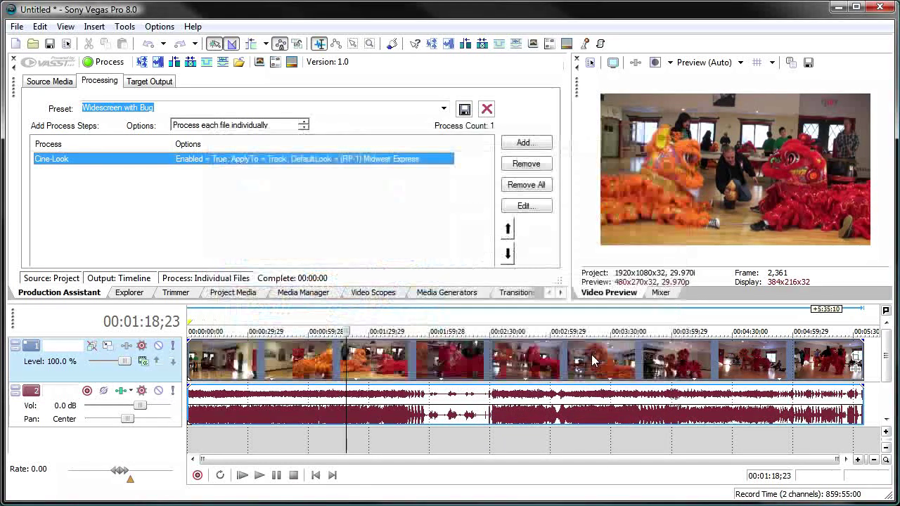
Apply the bluish Midwest Express Cine-Look to the lion dance footage, then bring up the Add Process list
click(105, 61)
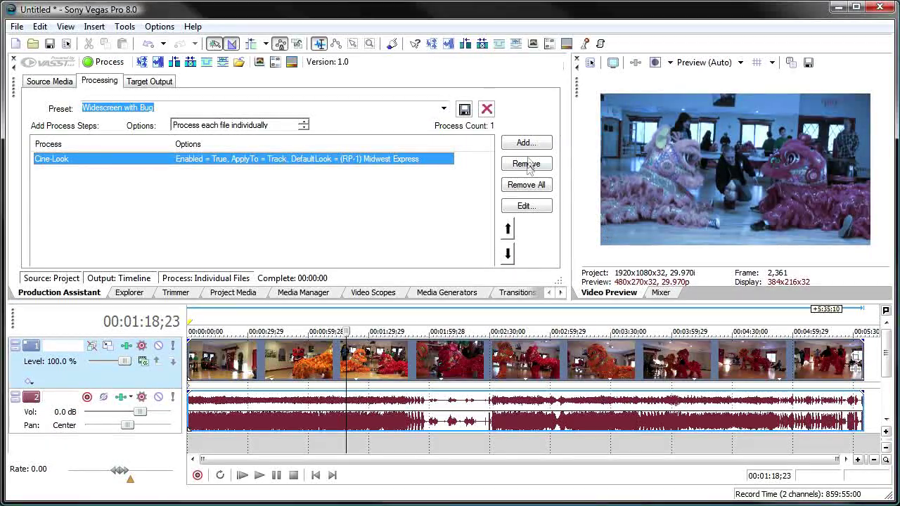
click(526, 143)
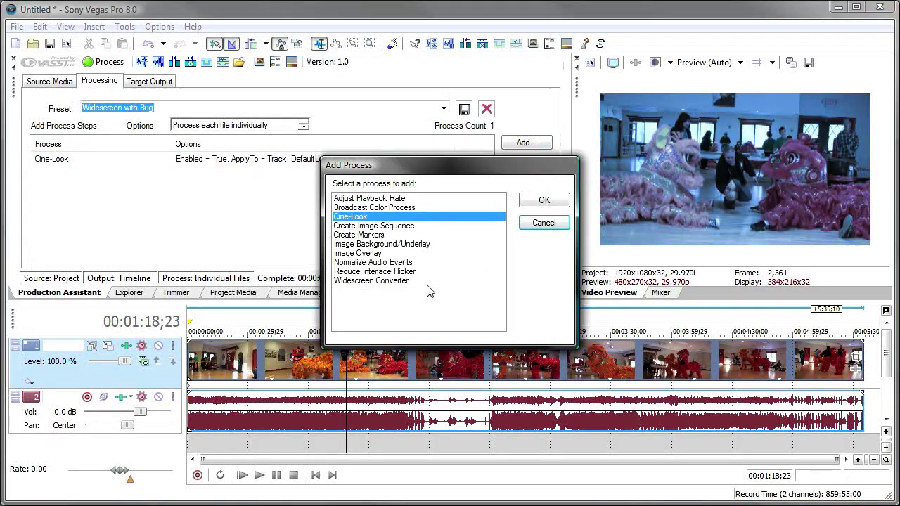